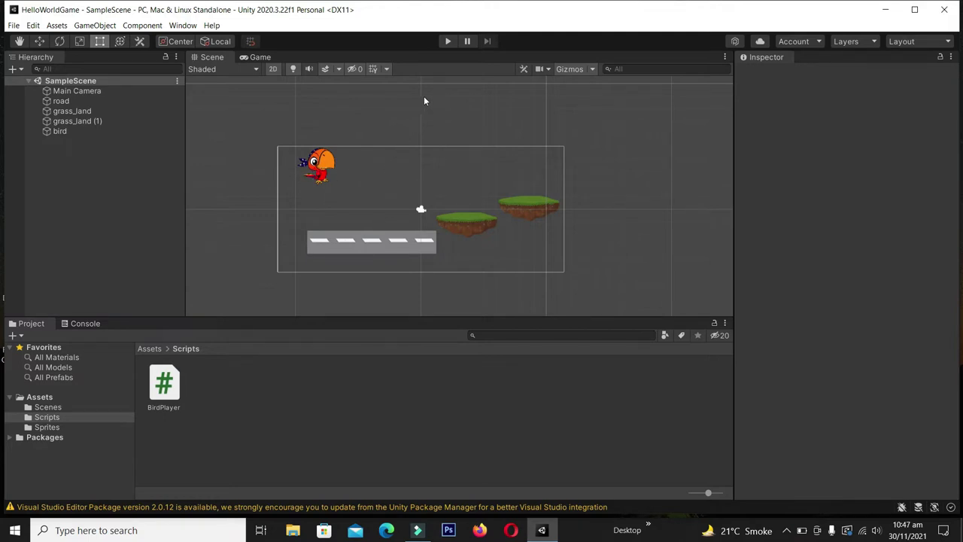
# Play-test the scene, moving the bird right, jumping it up, then moving it back left
pyautogui.click(448, 42)
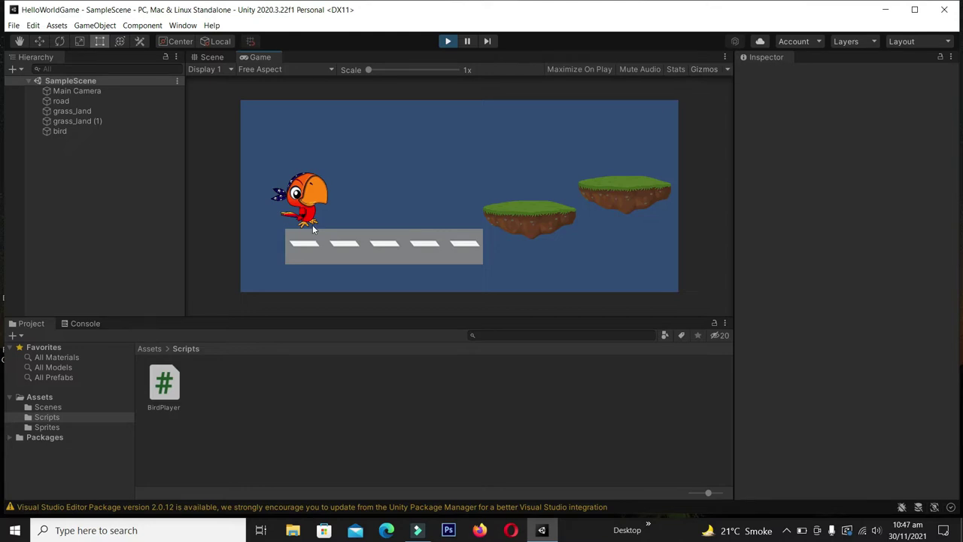
pyautogui.press('Right')
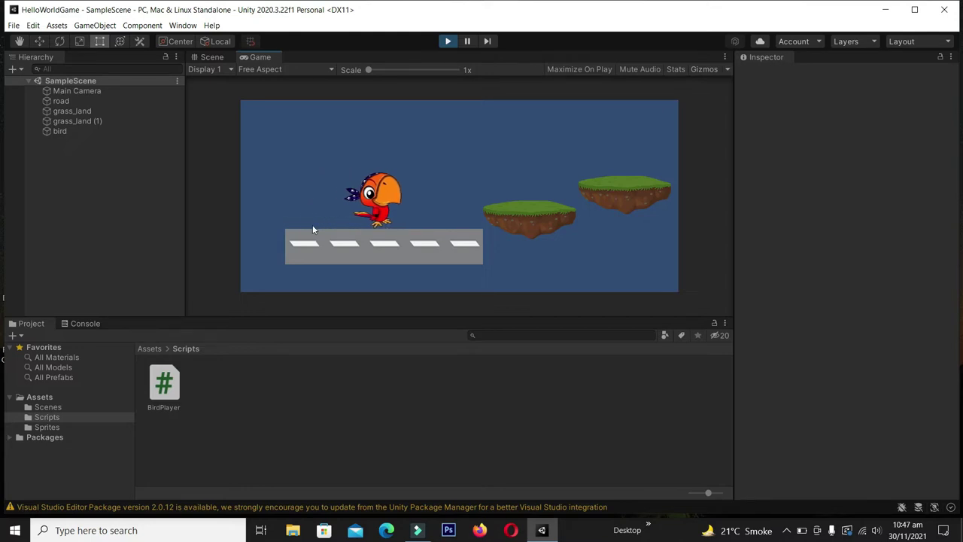
pyautogui.press('Up')
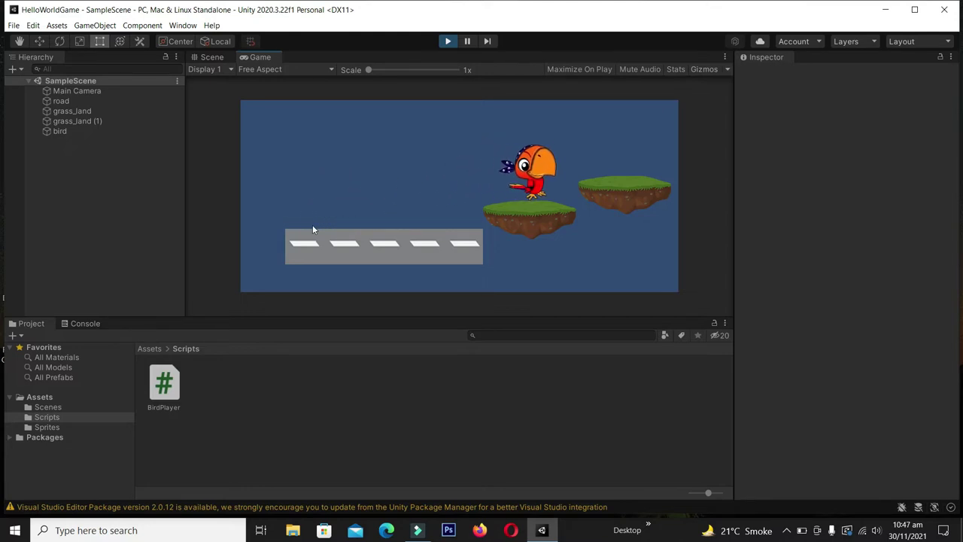
pyautogui.press('Left')
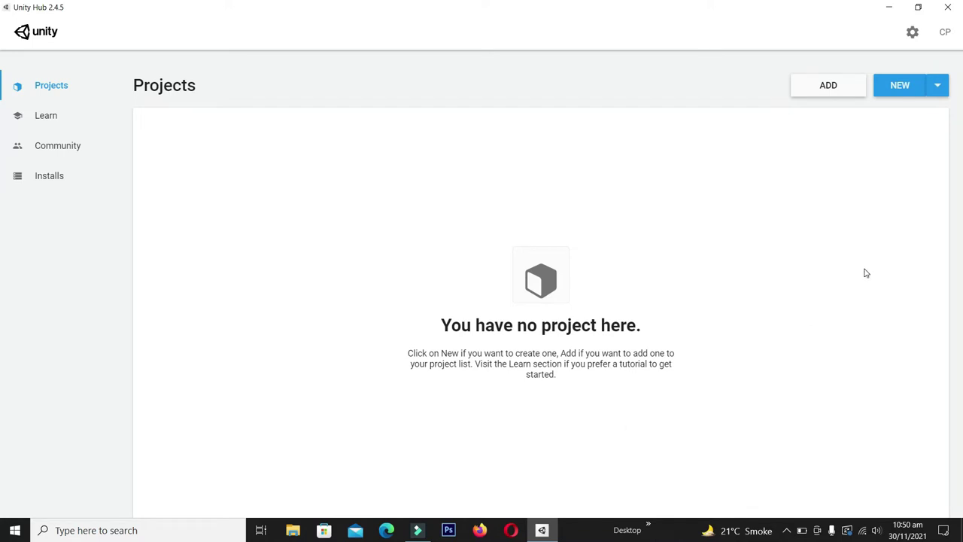
# Create a new project from the 2D template named MyFirstGame
pyautogui.click(902, 87)
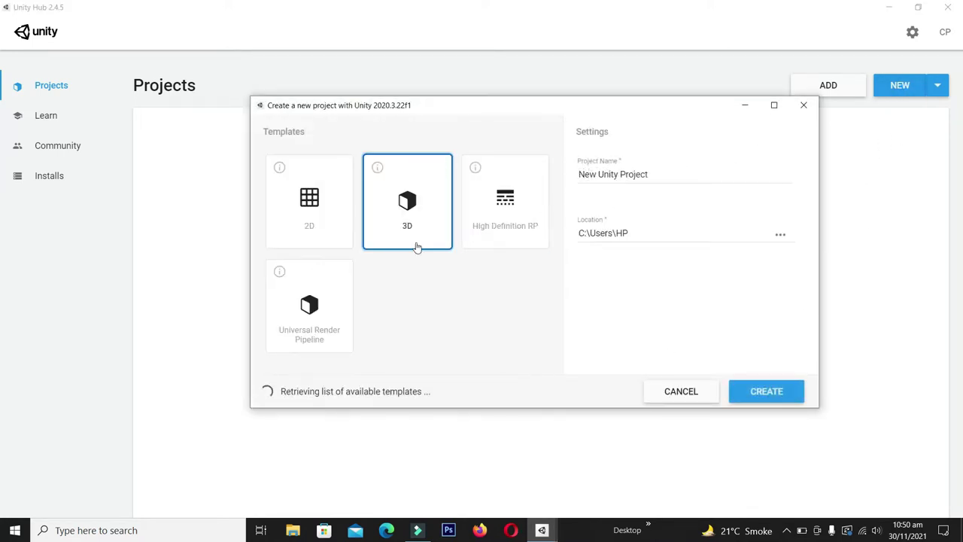
pyautogui.click(310, 208)
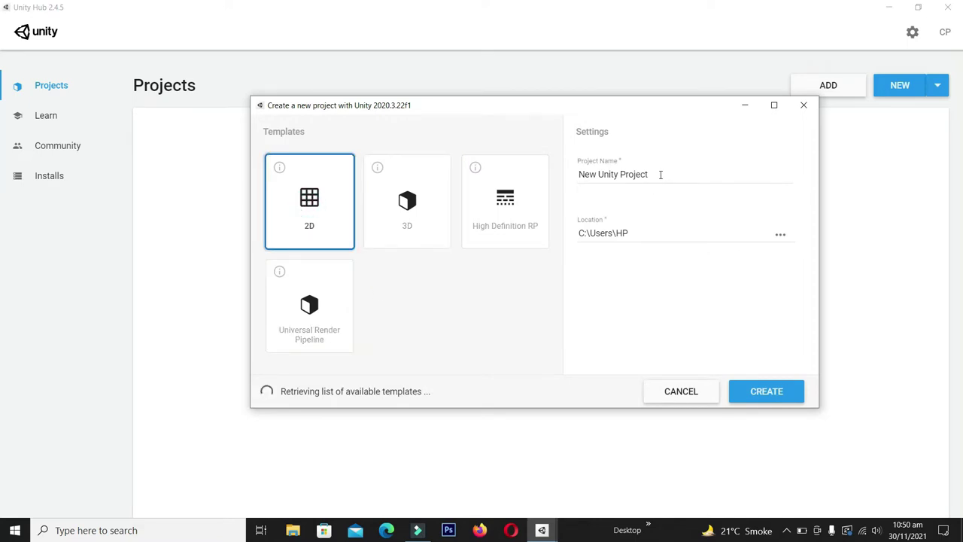
pyautogui.moveTo(660, 174); pyautogui.dragTo(558, 178)
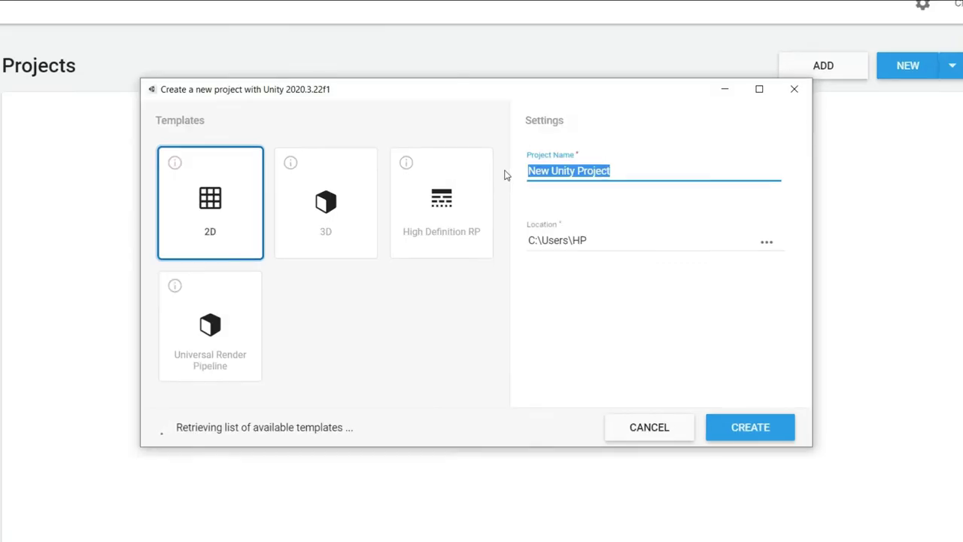
pyautogui.write('MyFirst')
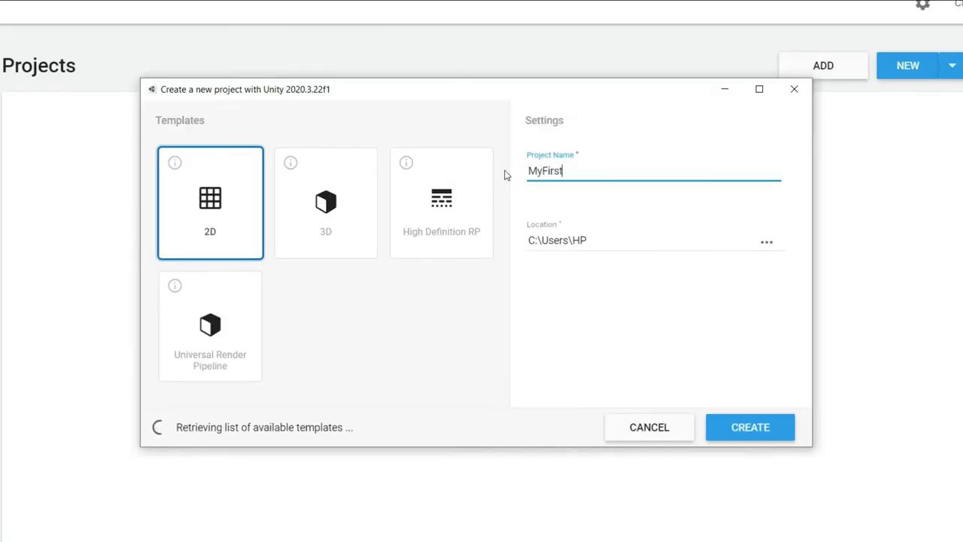
pyautogui.write('Game')
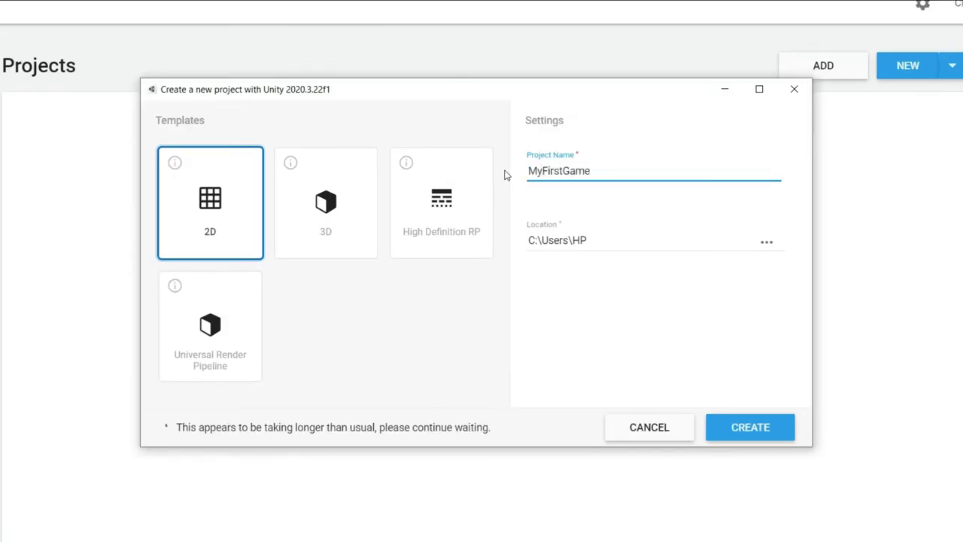
pyautogui.click(758, 435)
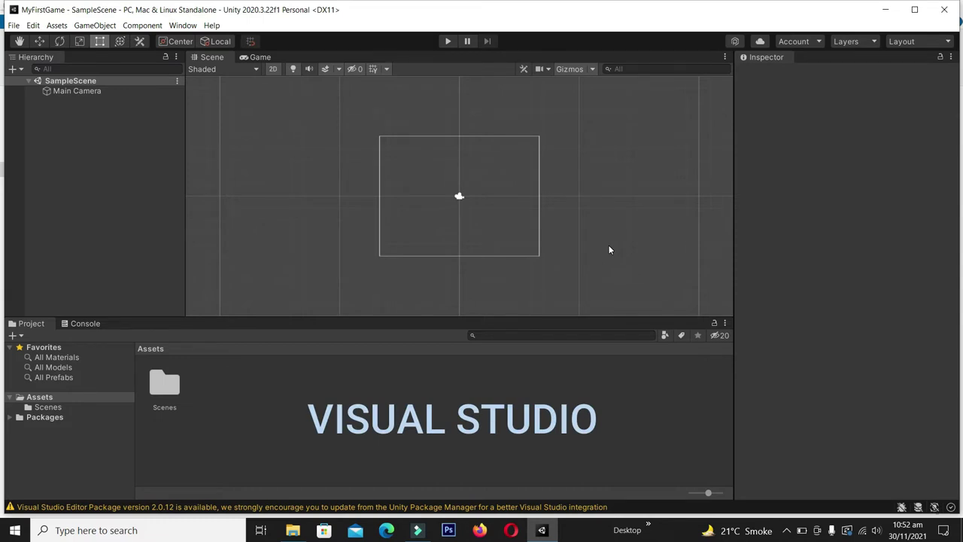
# Exit the Unity editor and relaunch Unity Hub from Windows search
pyautogui.click(14, 25)
pyautogui.click(49, 185)
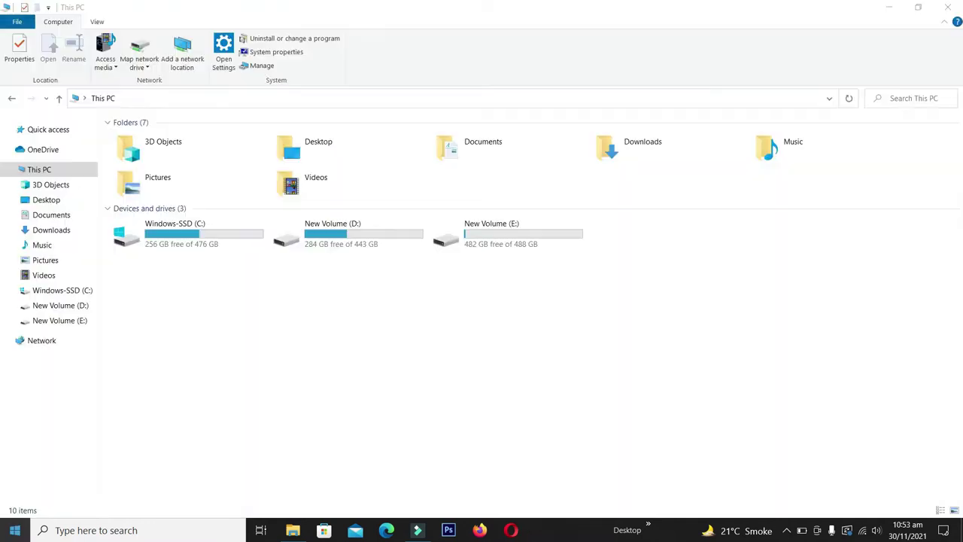
pyautogui.press('super')
pyautogui.write('uni')
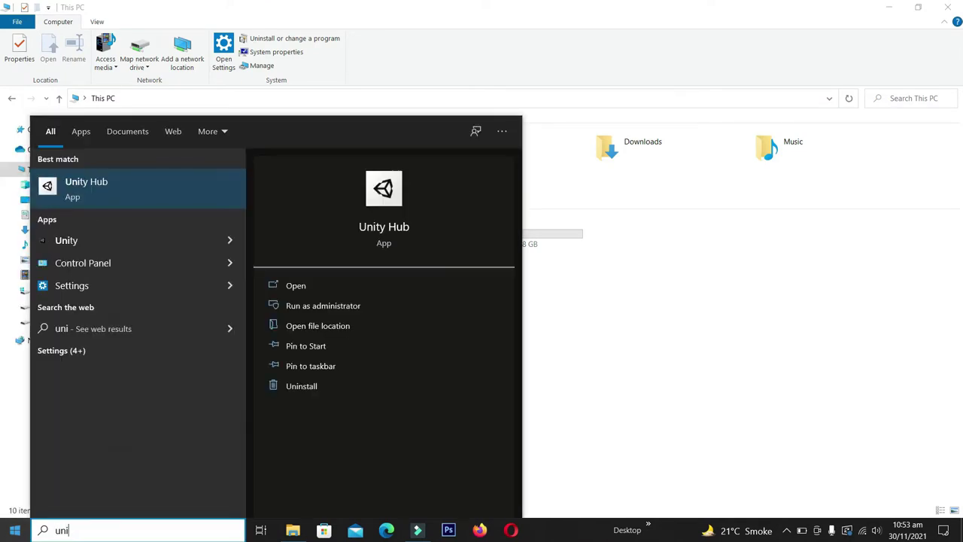
pyautogui.click(143, 185)
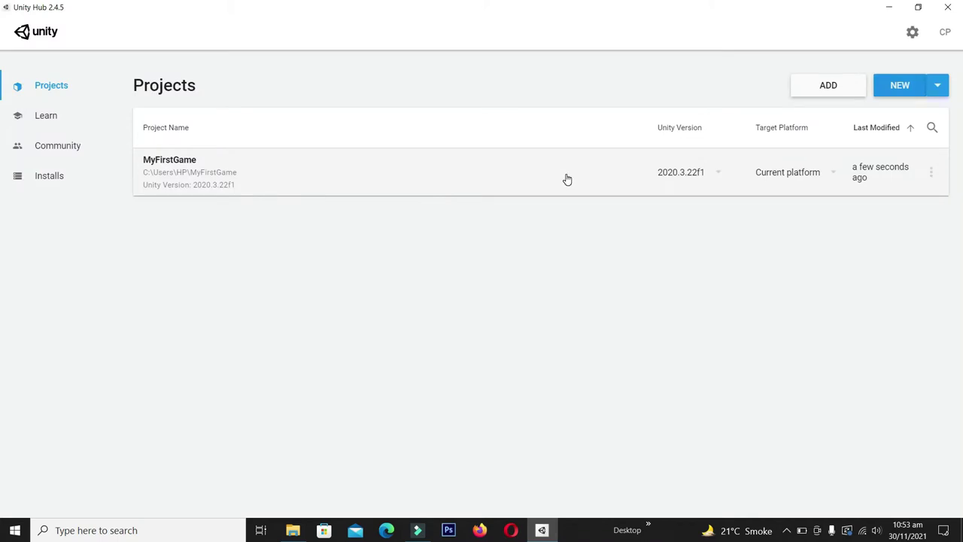
# Review the 2020.3.22f1 editor's modules without installing any, then reopen MyFirstGame
pyautogui.click(51, 181)
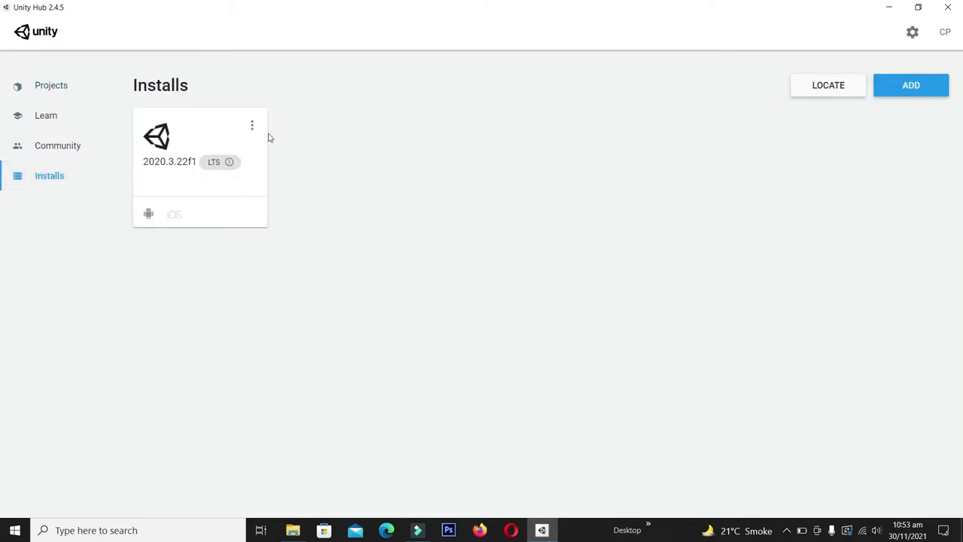
pyautogui.click(252, 126)
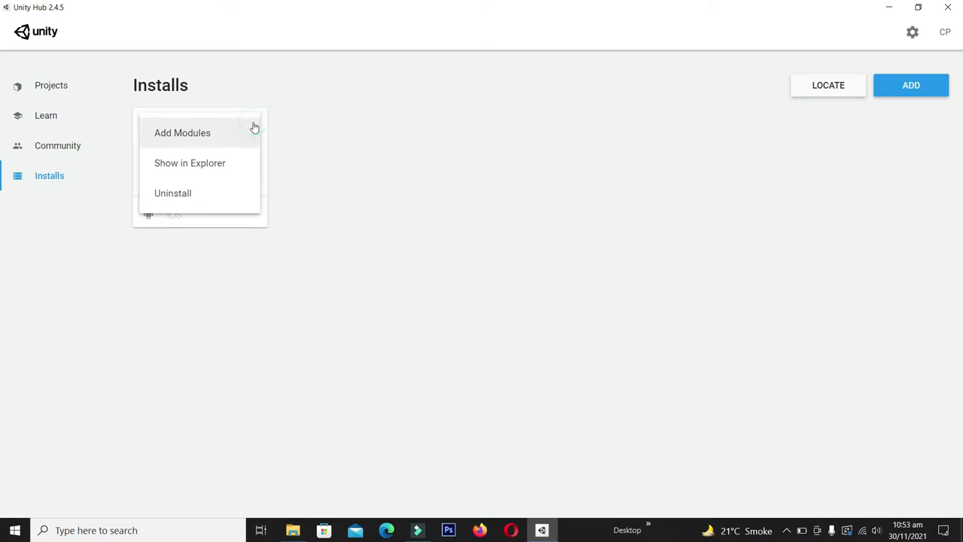
pyautogui.click(186, 138)
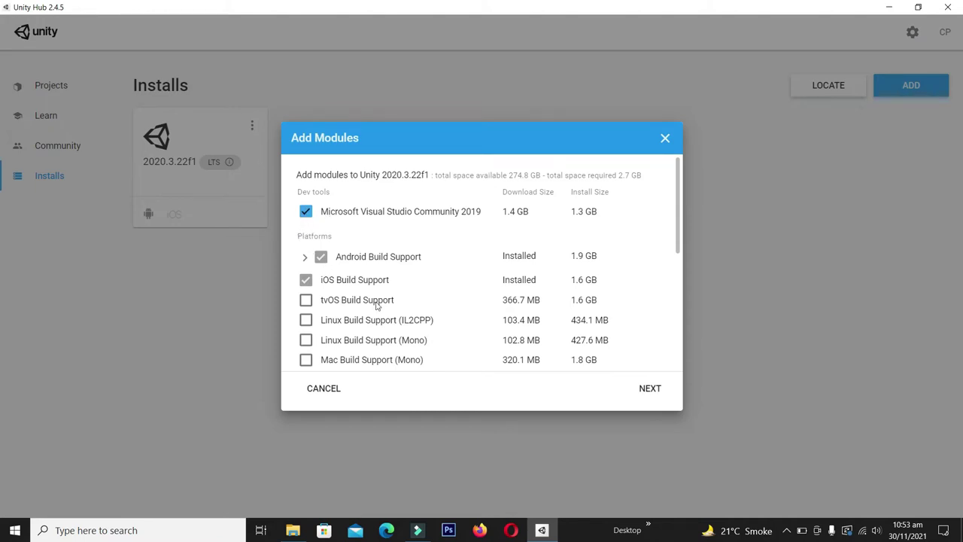
pyautogui.click(15, 530)
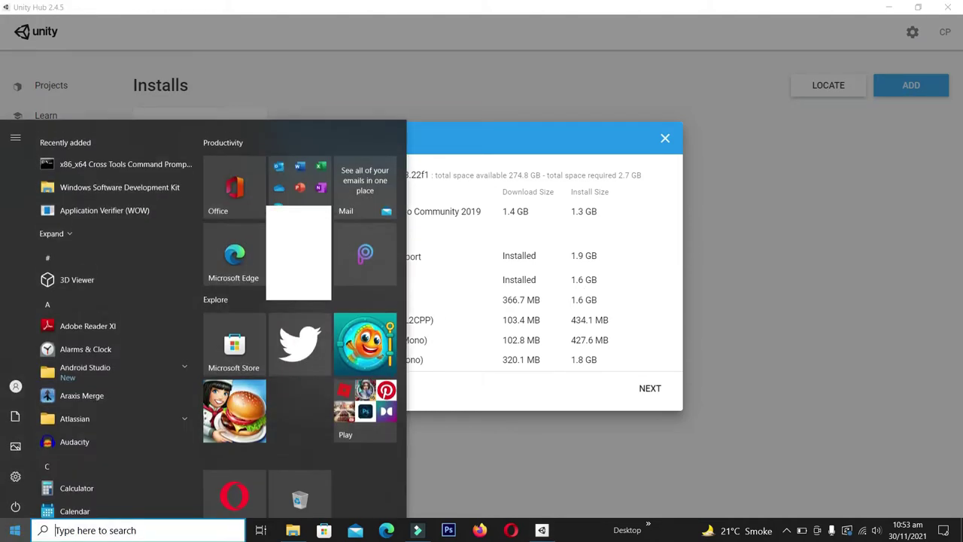
pyautogui.write('vis')
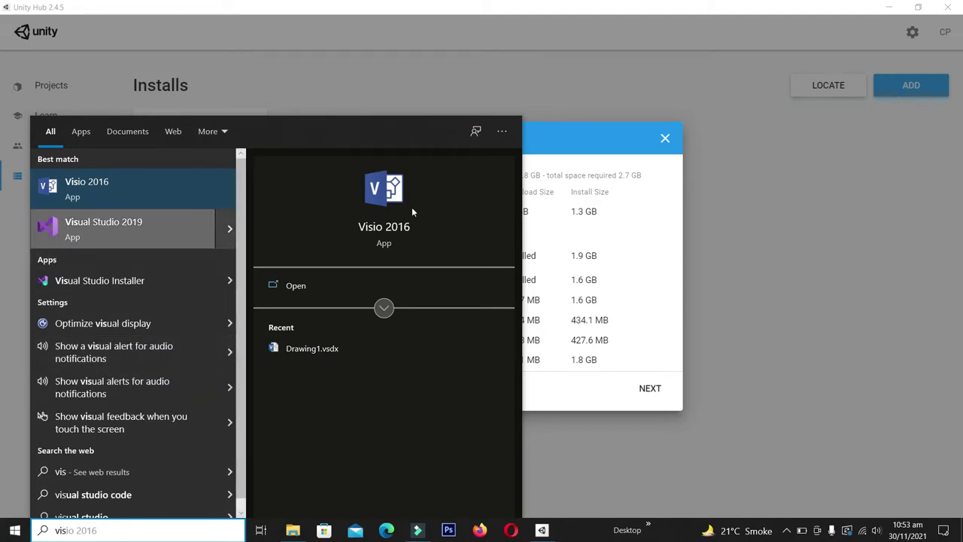
pyautogui.click(567, 149)
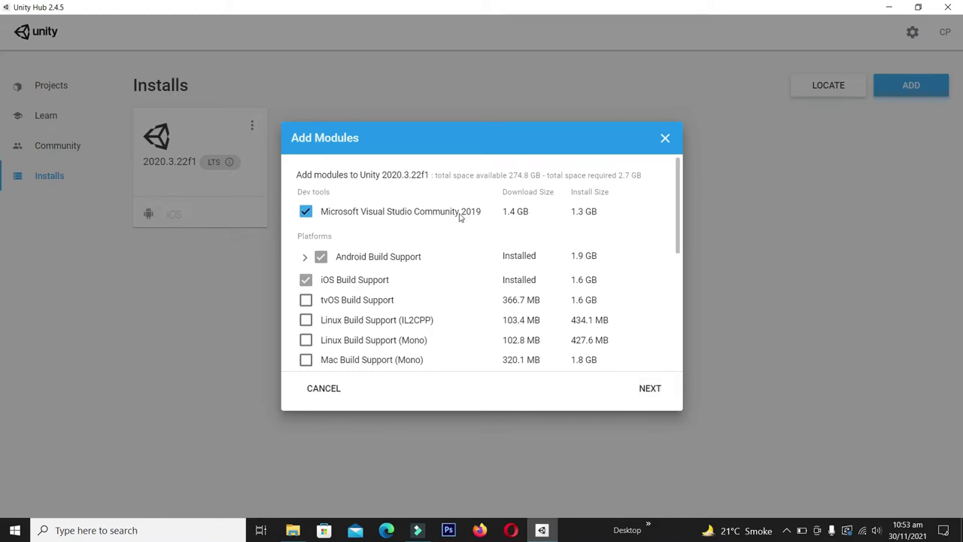
pyautogui.click(667, 140)
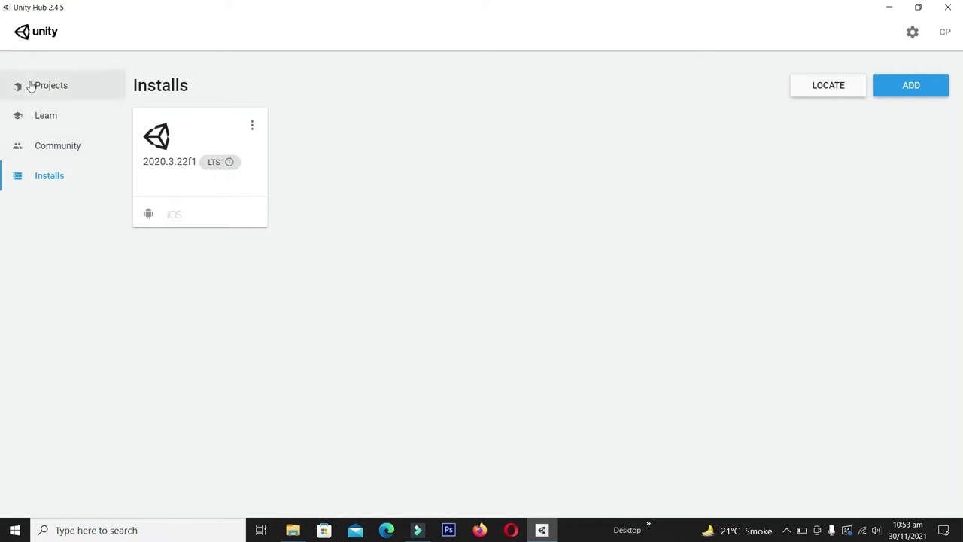
pyautogui.click(30, 85)
pyautogui.click(230, 171)
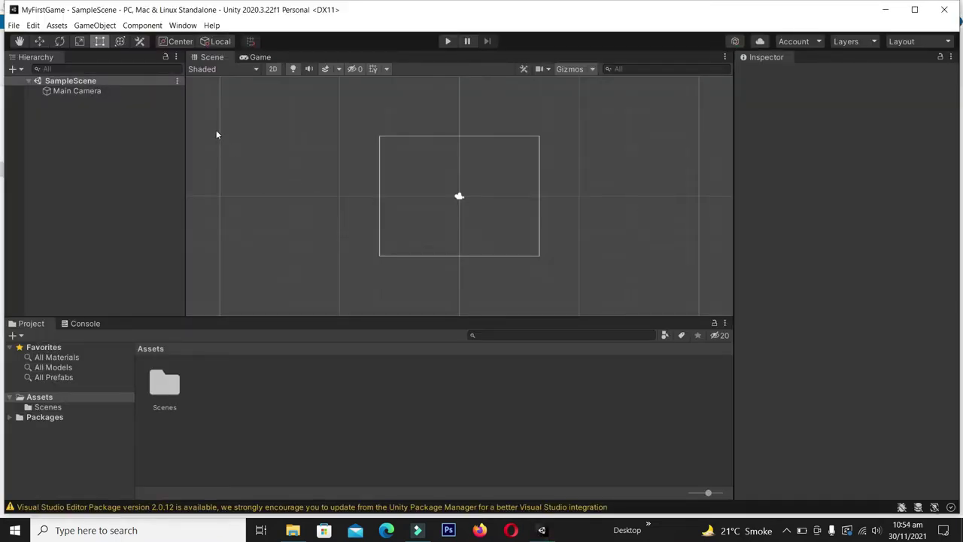
# Select Main Camera, then show the Desktop's Game folder with bird, grass_land and road PNGs
pyautogui.click(75, 91)
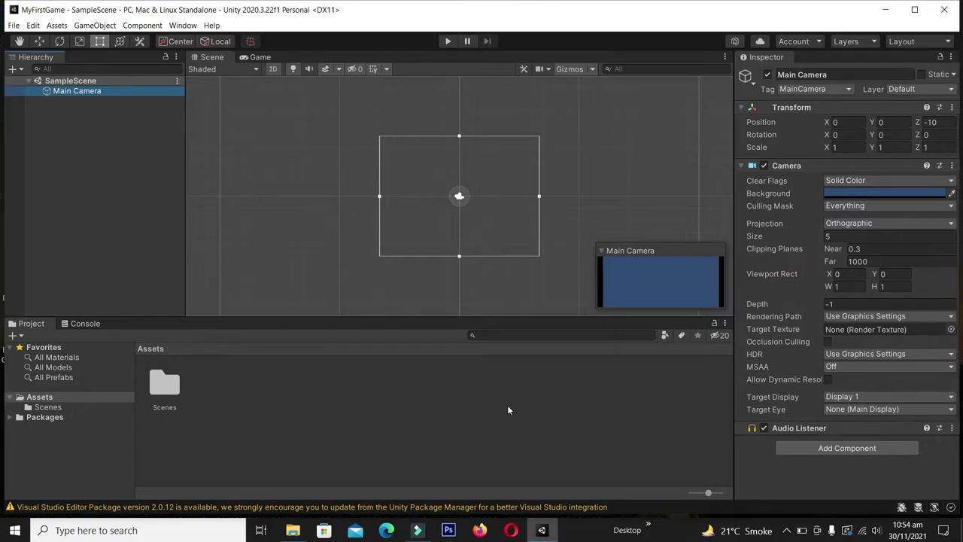
pyautogui.click(292, 530)
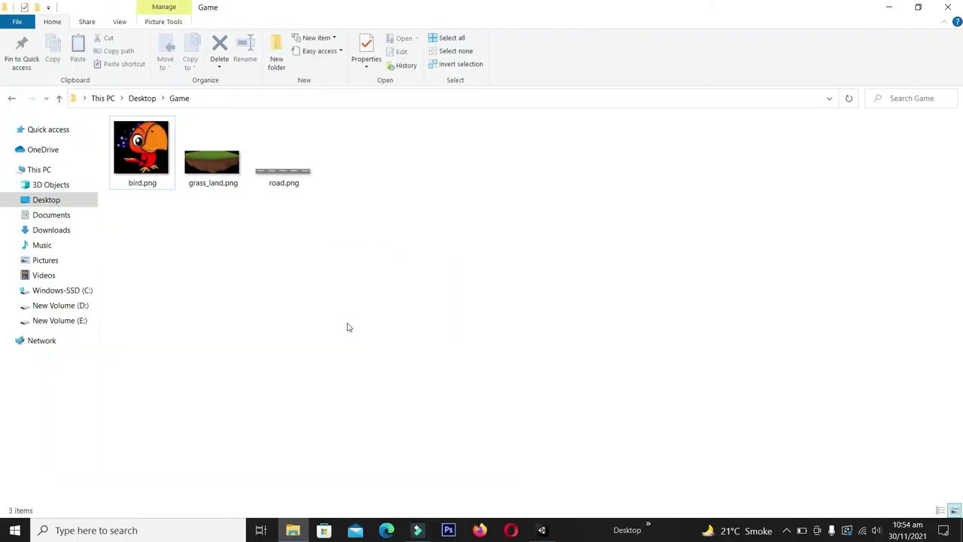
# Create a new folder named Sprite under Assets
pyautogui.moveTo(149, 234); pyautogui.dragTo(359, 151)
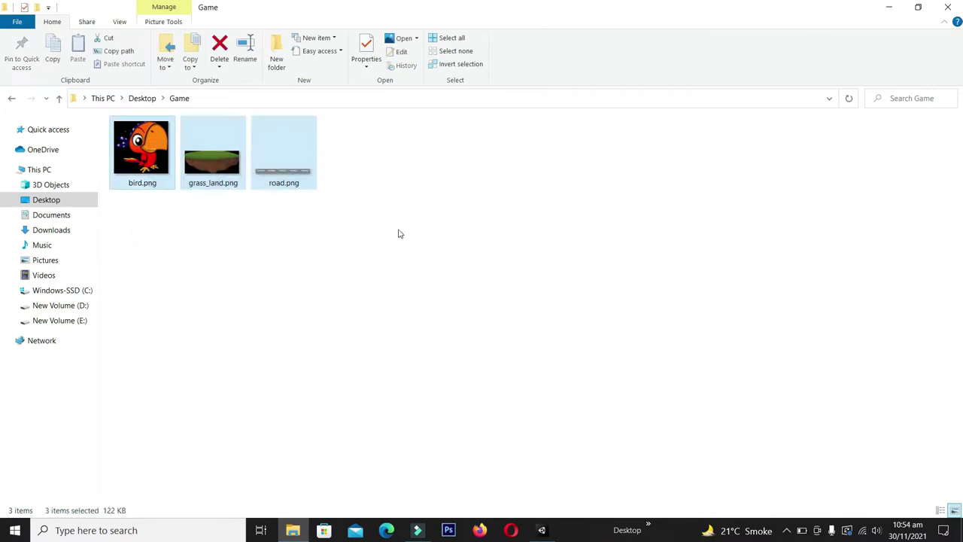
pyautogui.click(544, 530)
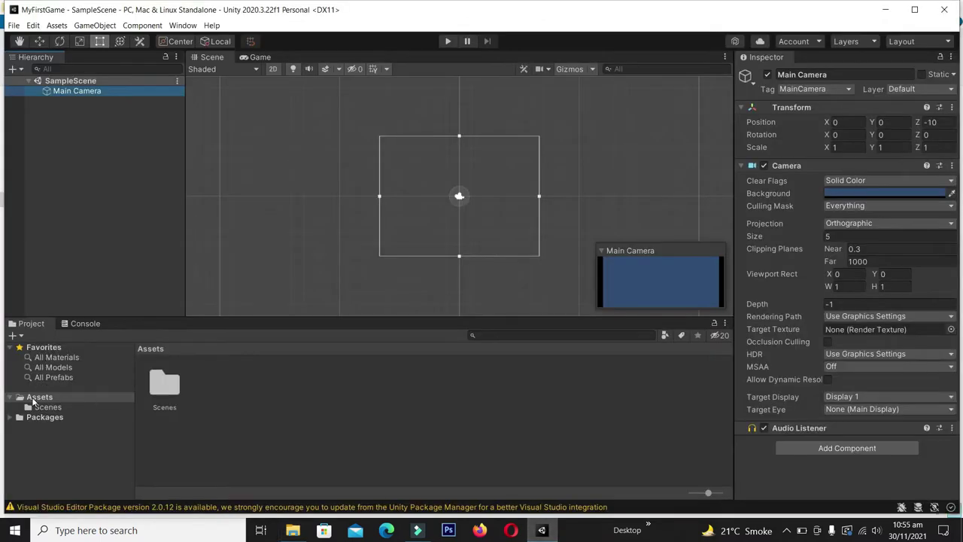
pyautogui.rightClick(34, 399)
pyautogui.moveTo(133, 114)
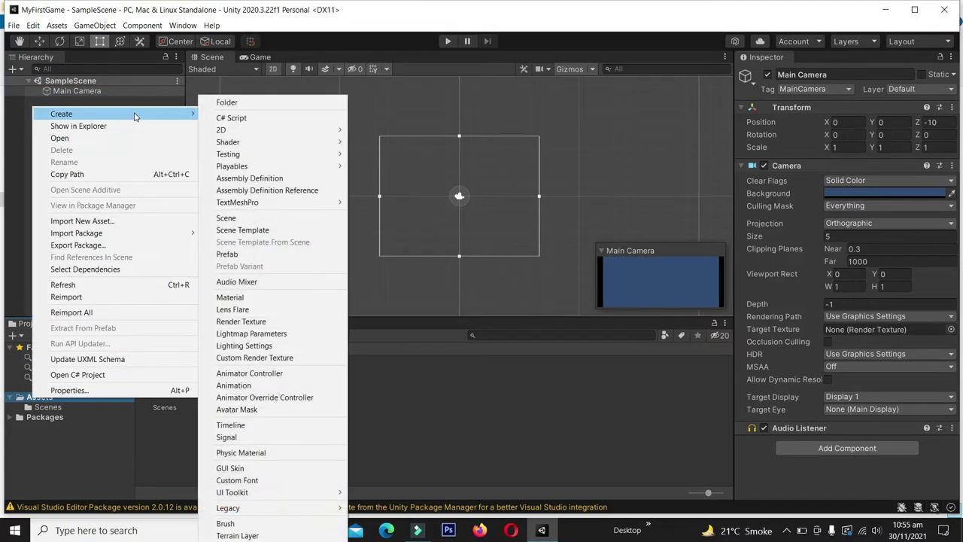
pyautogui.click(229, 109)
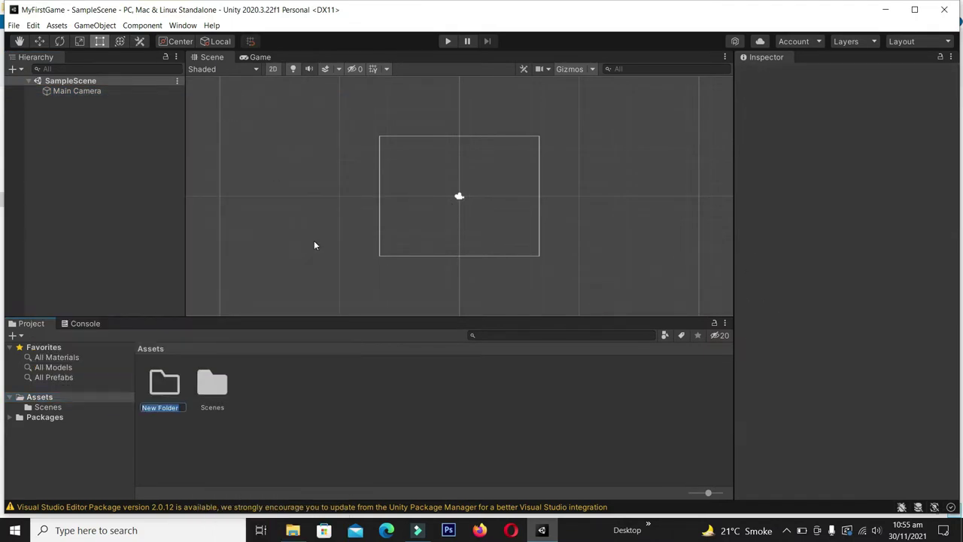
pyautogui.write('Sprite')
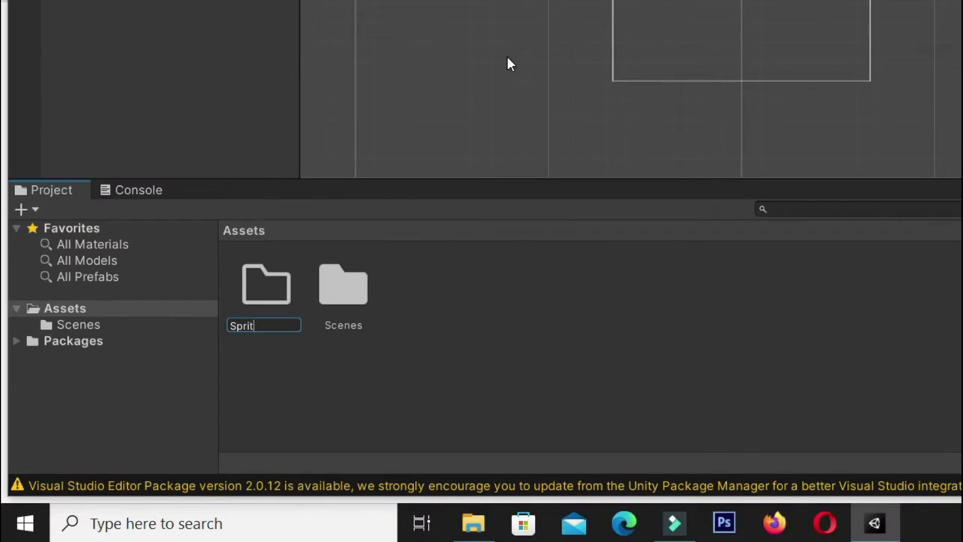
pyautogui.press('Return')
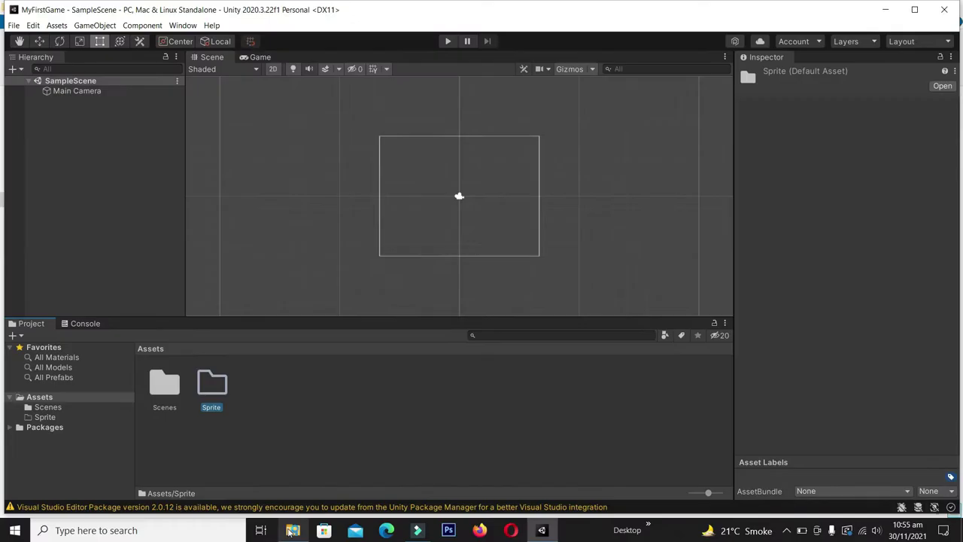
# Import bird.png, grass_land.png and road.png into the Sprite folder
pyautogui.click(473, 523)
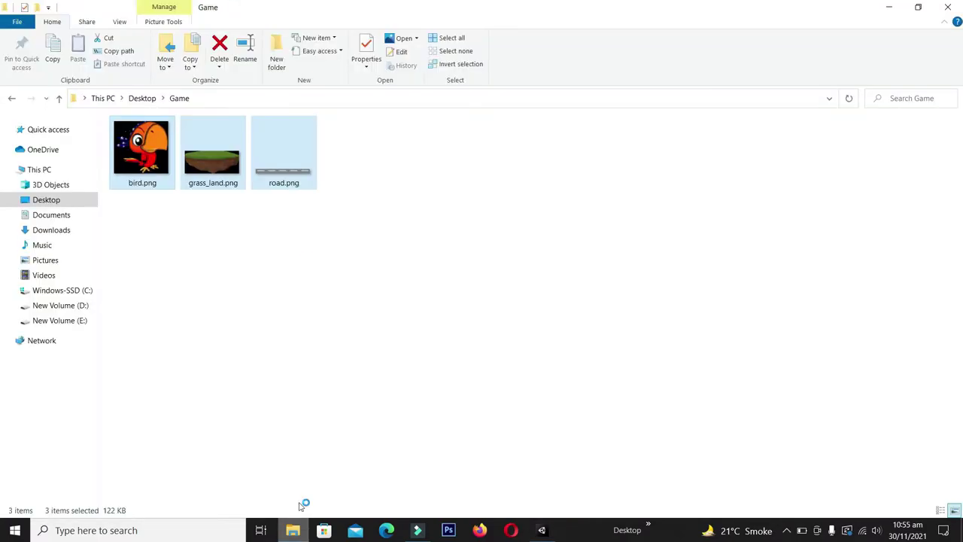
pyautogui.click(236, 75)
pyautogui.moveTo(146, 252); pyautogui.dragTo(304, 139)
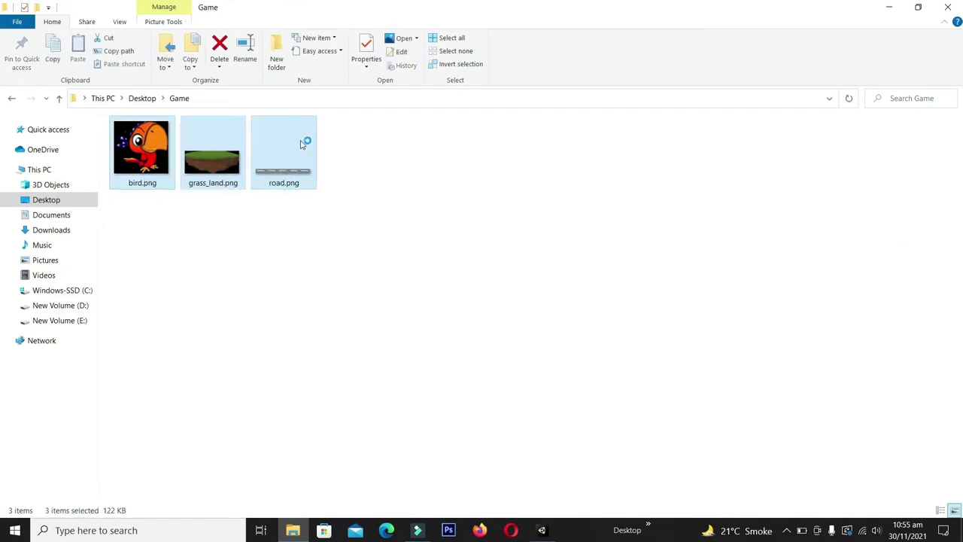
pyautogui.moveTo(218, 154); pyautogui.dragTo(209, 386)
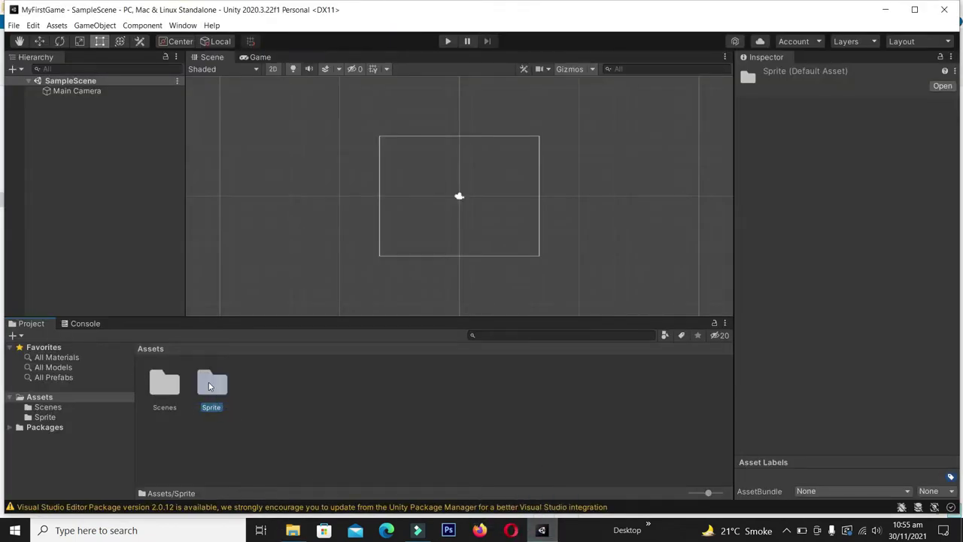
pyautogui.click(31, 418)
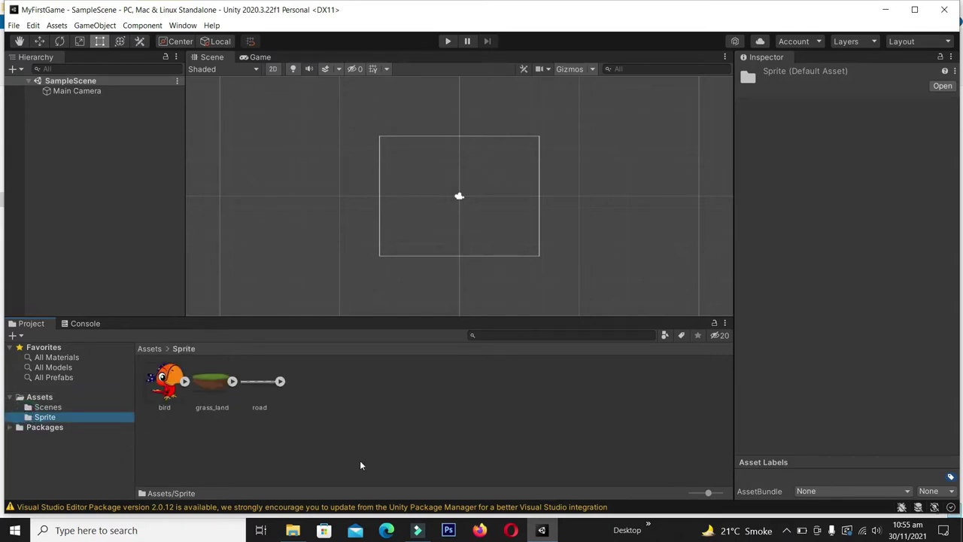
# Place the road sprite in the scene just below the camera frame's centre
pyautogui.click(259, 382)
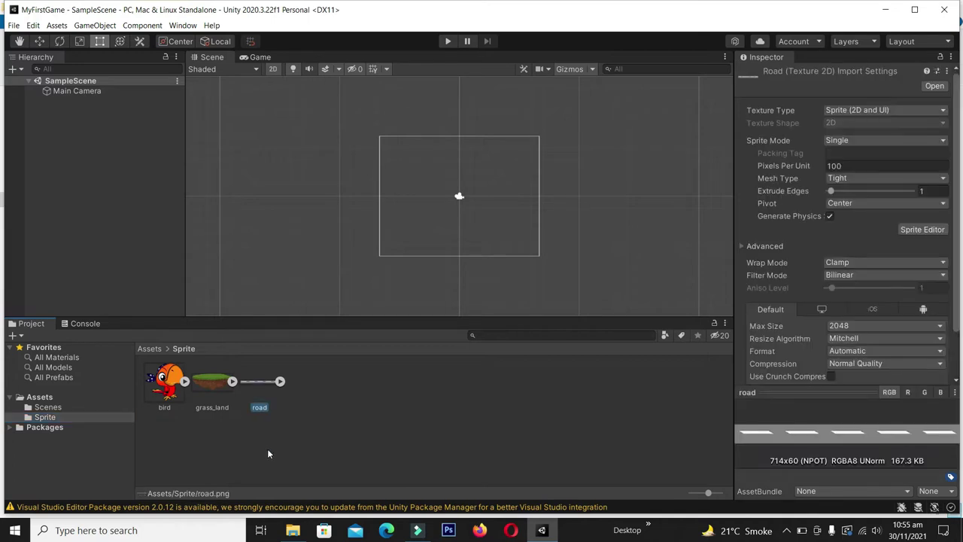
pyautogui.moveTo(257, 383); pyautogui.dragTo(427, 231)
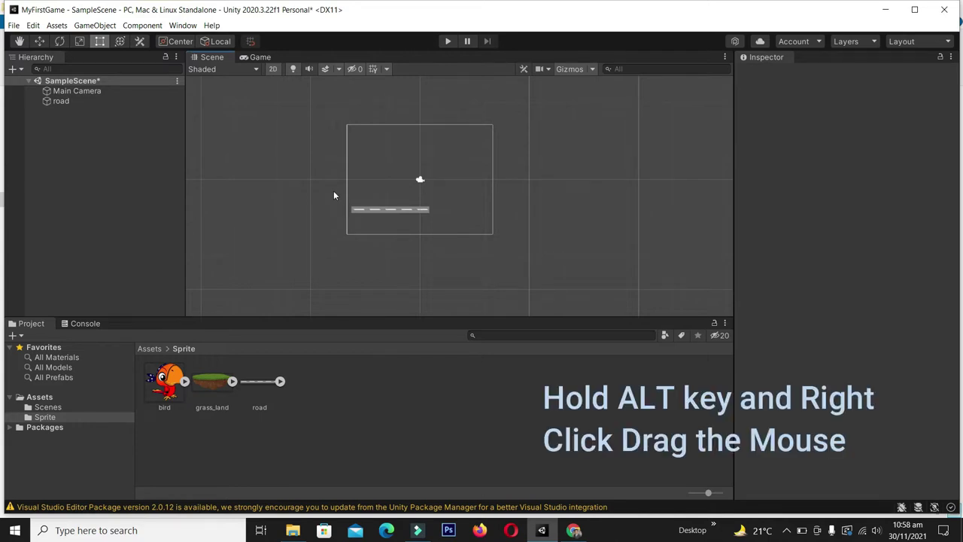
# Zoom and pan the Scene view so the camera frame and road fill it, ending on the Rect tool
pyautogui.press('alt')
pyautogui.keyDown('alt'); pyautogui.moveTo(326, 173); pyautogui.dragTo(653, 324, button='right'); pyautogui.keyUp('alt')
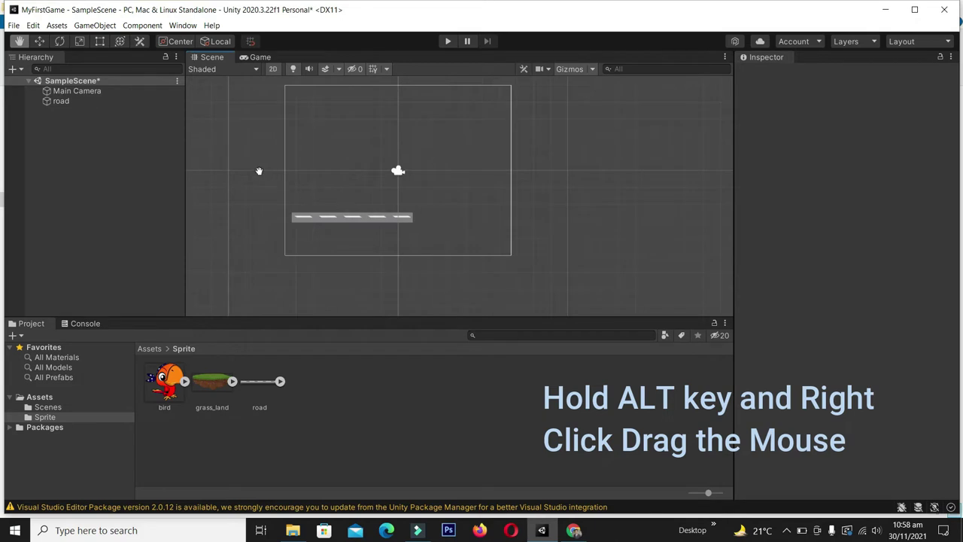
pyautogui.keyDown('alt'); pyautogui.moveTo(258, 170); pyautogui.dragTo(359, 215, button='right'); pyautogui.keyUp('alt')
pyautogui.press('t')
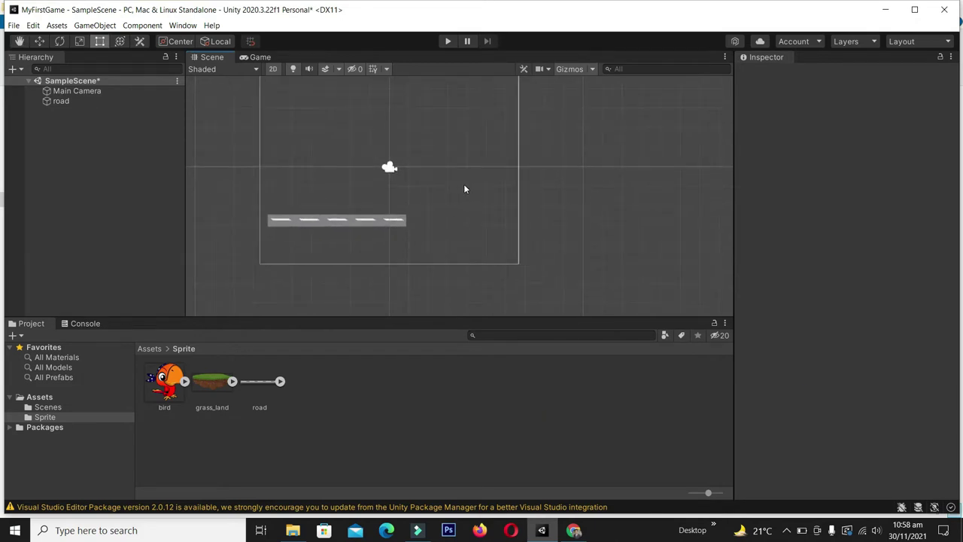
pyautogui.click(463, 183)
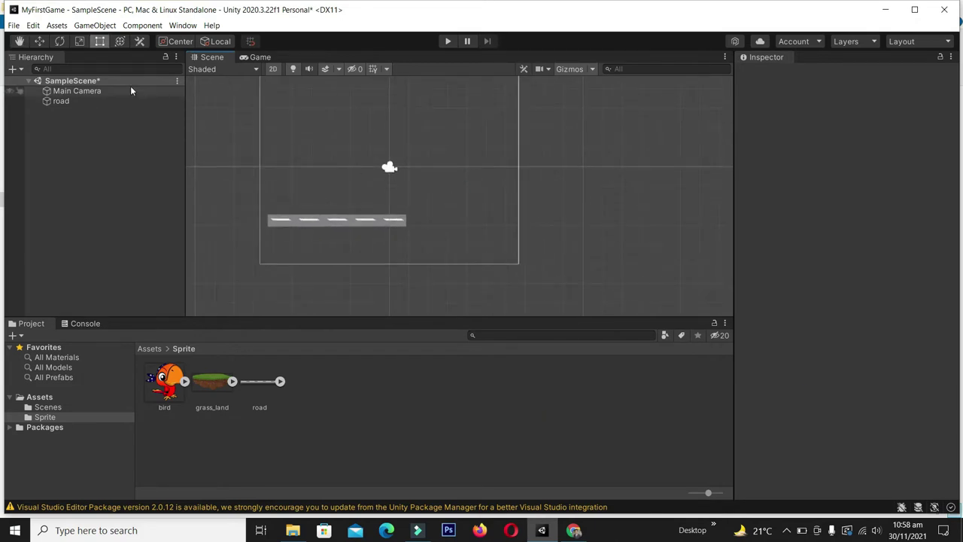
pyautogui.click(18, 41)
pyautogui.moveTo(410, 163); pyautogui.dragTo(458, 198)
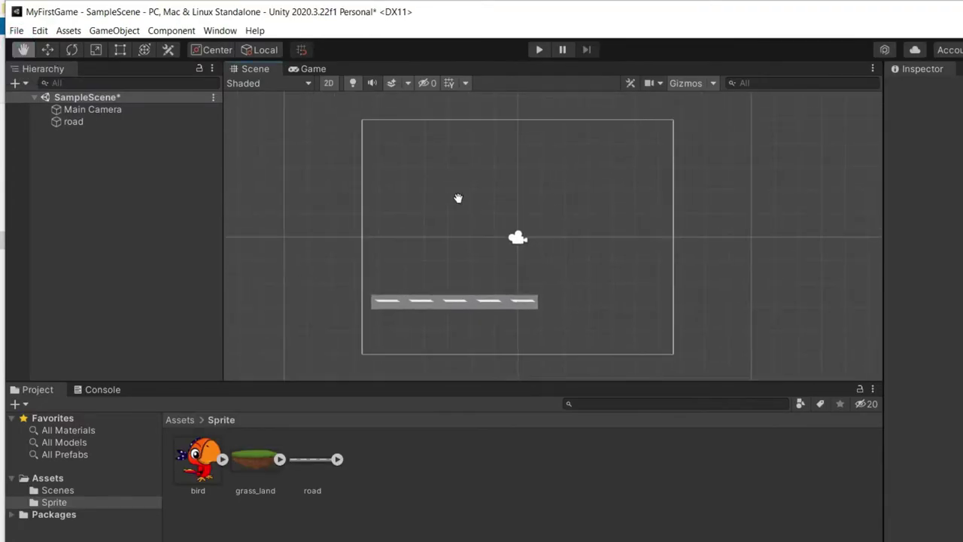
pyautogui.click(121, 50)
# Resize the road and add the bird sprite near the frame's top-left
pyautogui.click(504, 301)
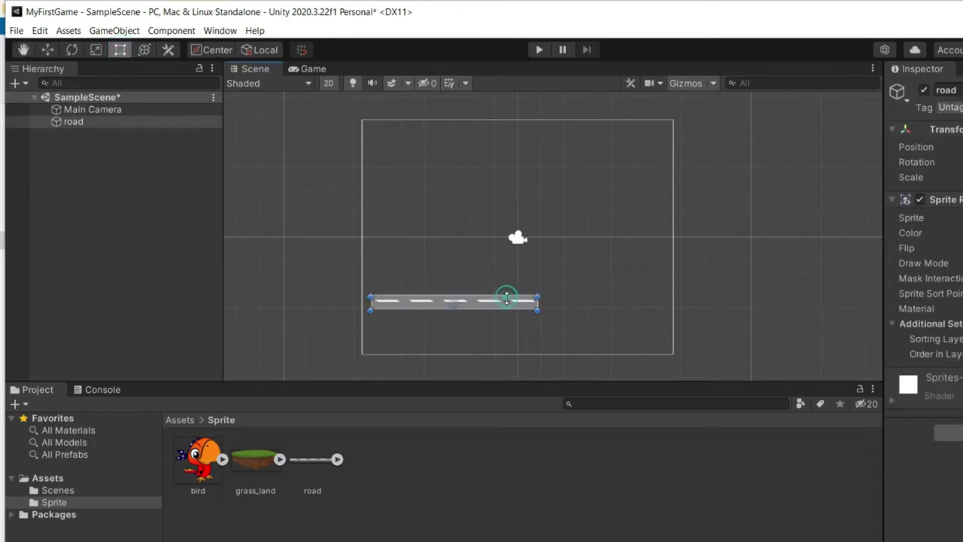
pyautogui.moveTo(537, 310); pyautogui.dragTo(480, 296)
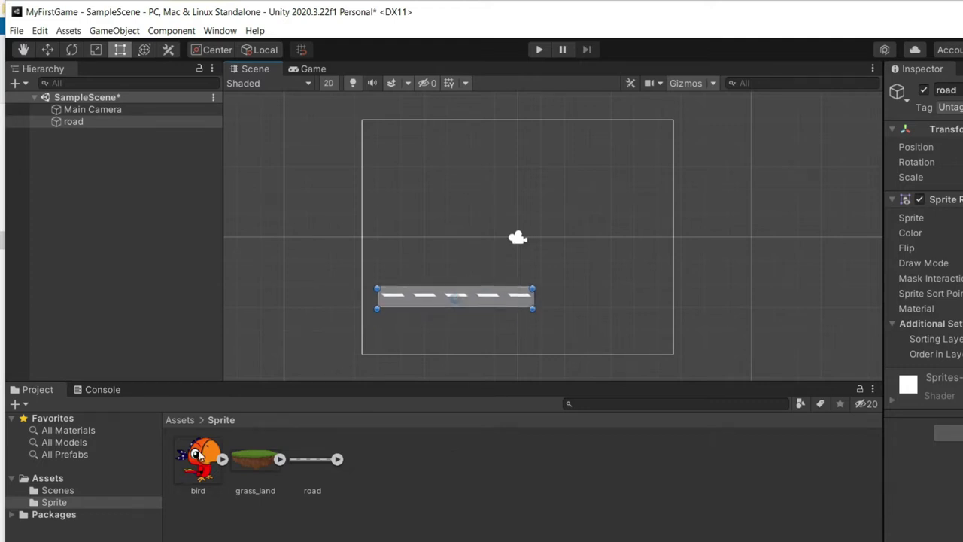
pyautogui.moveTo(199, 454); pyautogui.dragTo(402, 162)
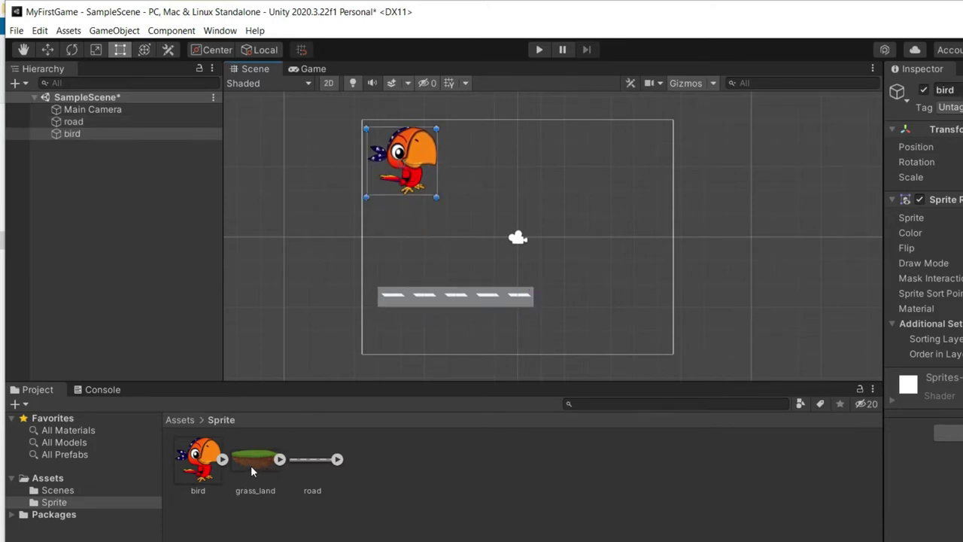
# Add a shrunken grass_land platform right of the road and shorten the road's right end
pyautogui.moveTo(252, 461); pyautogui.dragTo(588, 270)
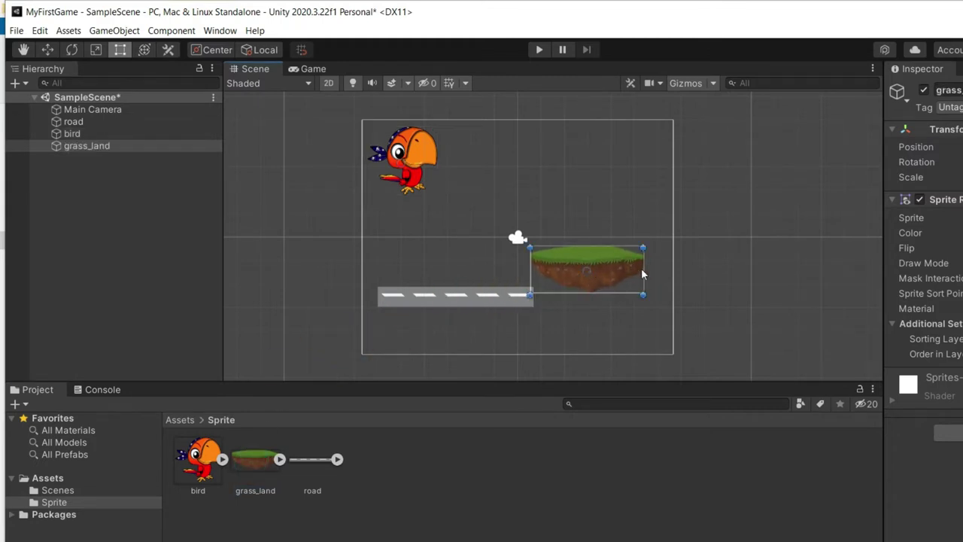
pyautogui.moveTo(645, 299); pyautogui.dragTo(602, 279)
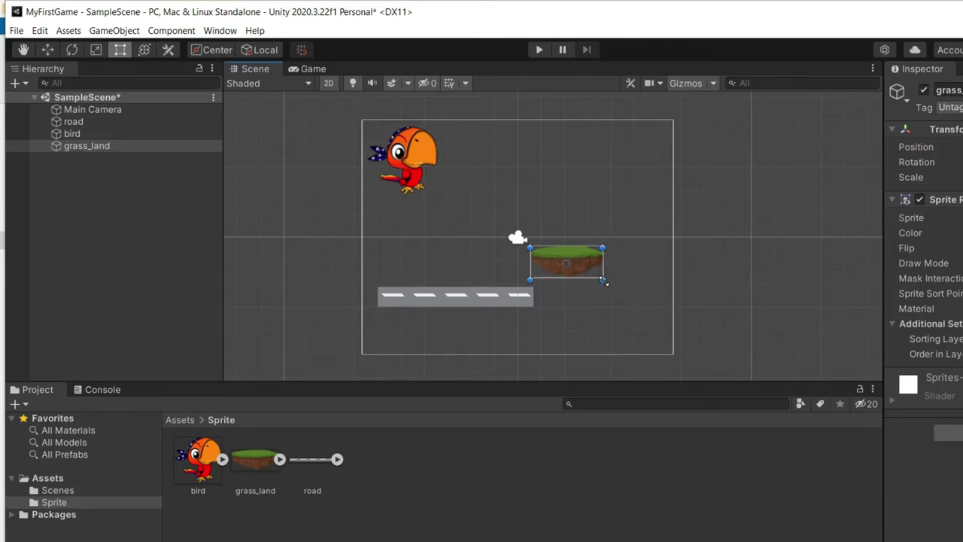
pyautogui.click(489, 304)
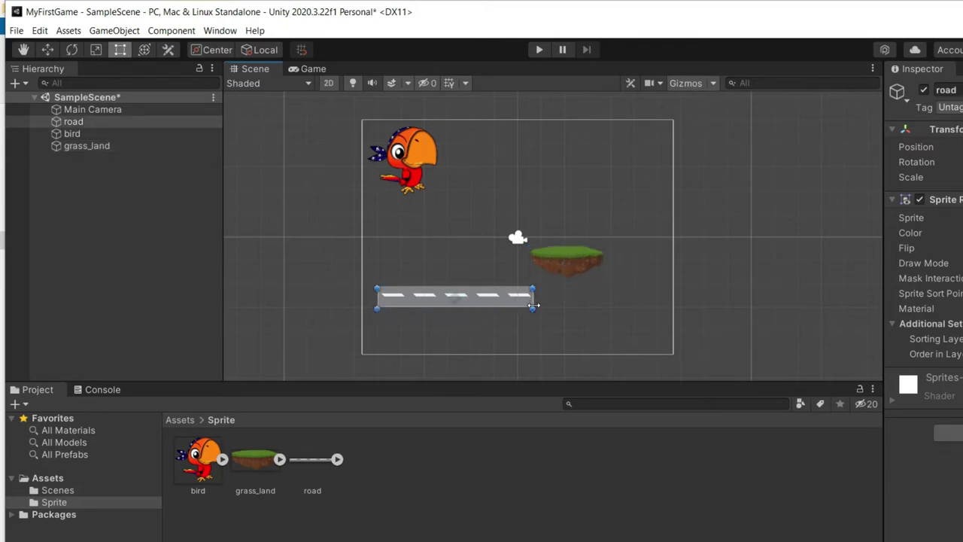
pyautogui.moveTo(534, 305); pyautogui.dragTo(520, 305)
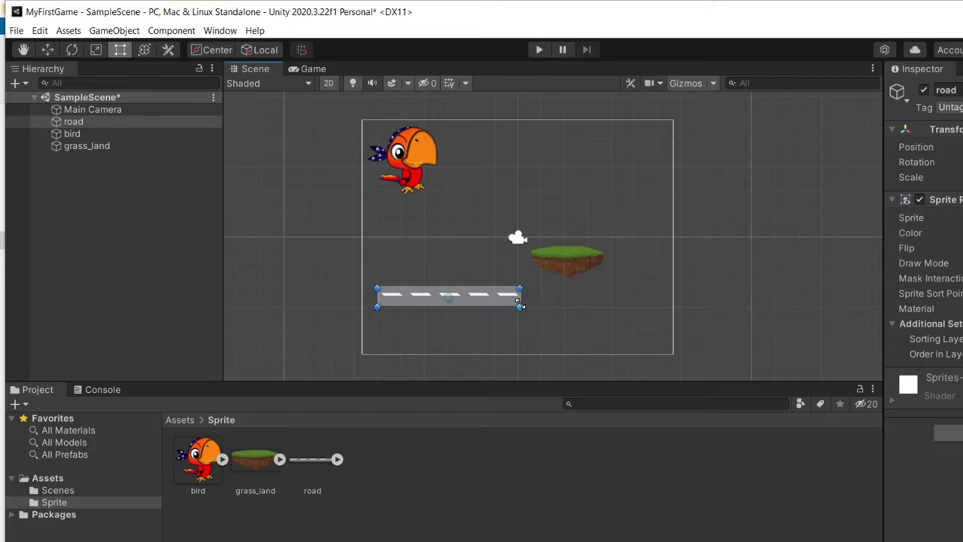
pyautogui.click(558, 270)
# Add a second, smaller grass_land platform above and right of the first
pyautogui.moveTo(253, 461); pyautogui.dragTo(620, 230)
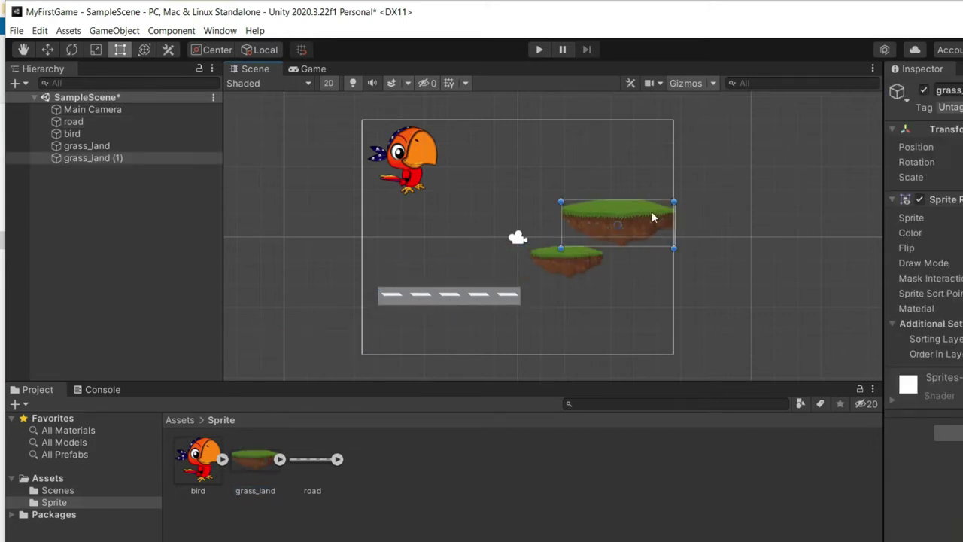
pyautogui.moveTo(676, 199); pyautogui.dragTo(652, 230)
pyautogui.click(749, 263)
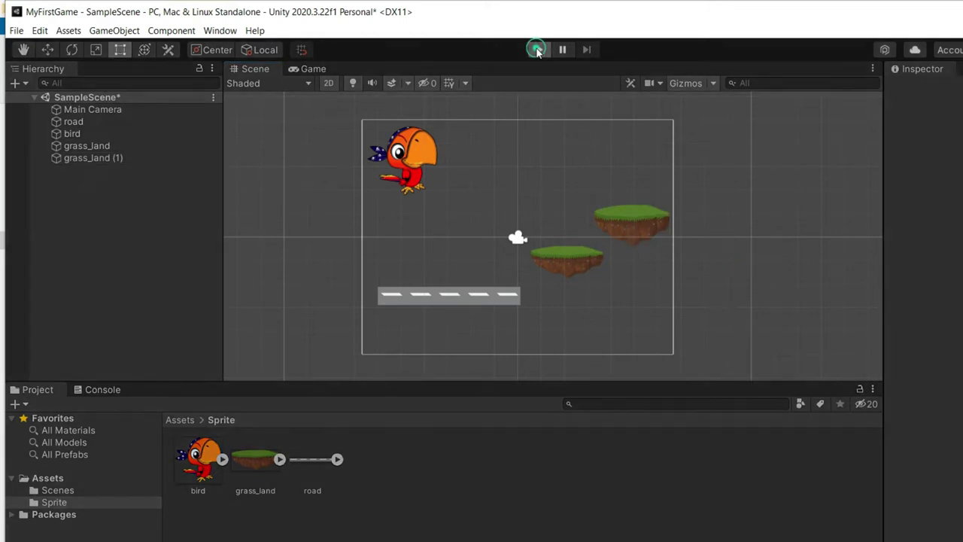
pyautogui.click(538, 50)
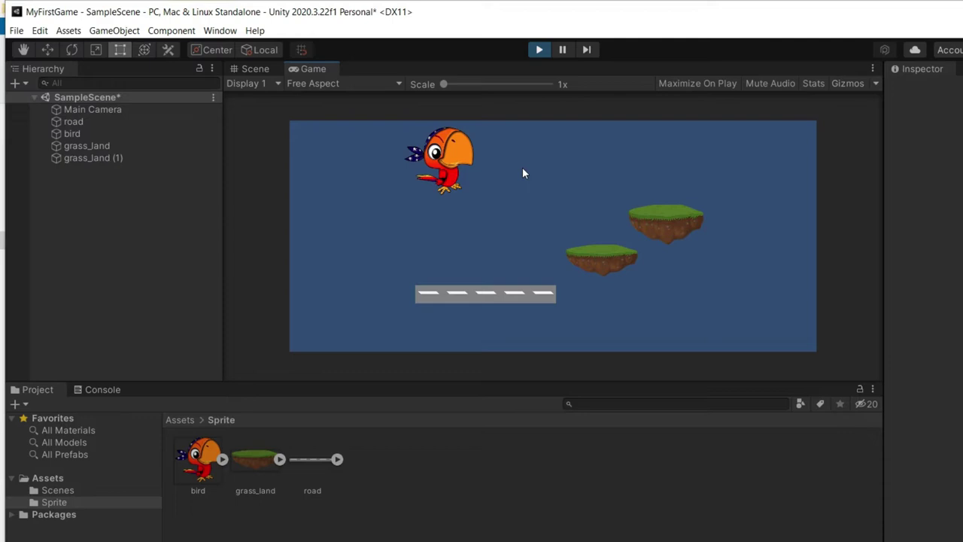
pyautogui.click(541, 50)
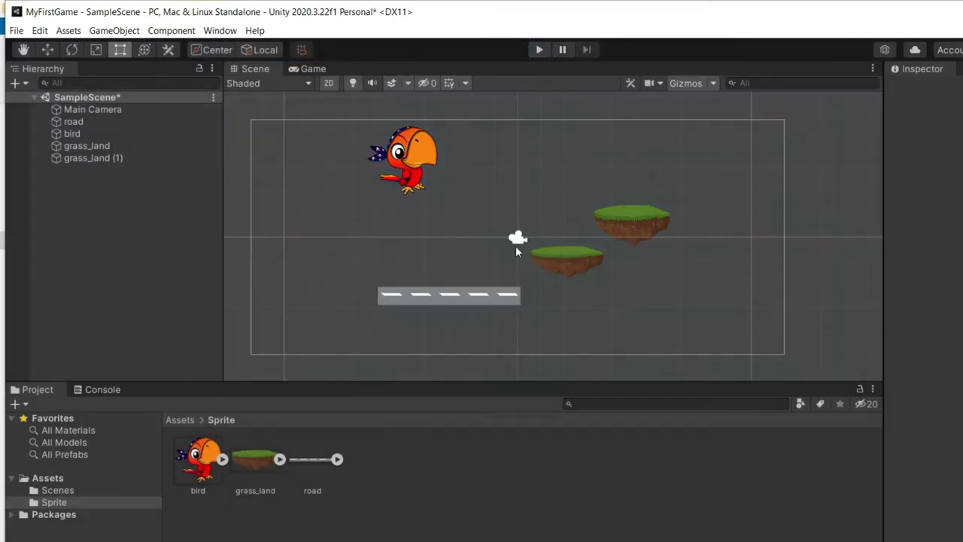
pyautogui.click(399, 297)
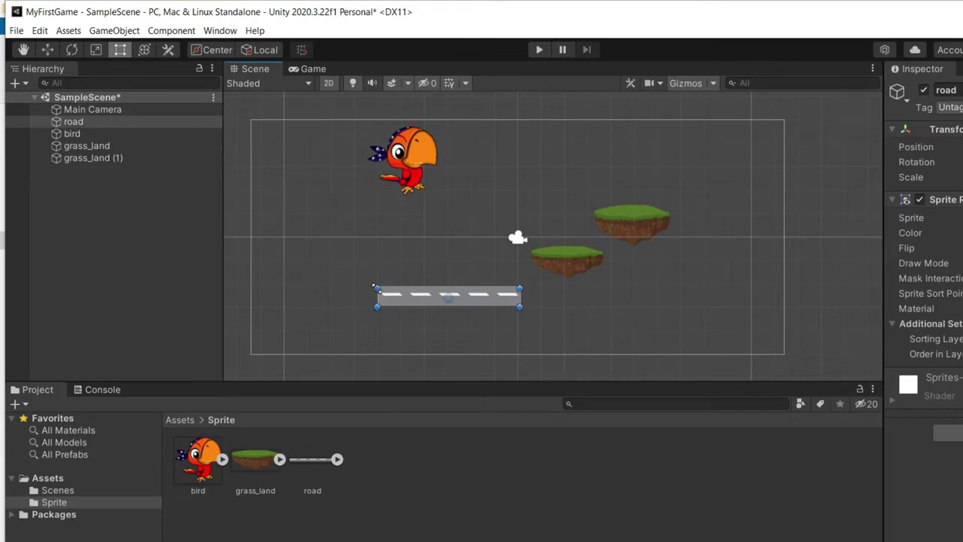
# Widen the road leftward, shift the upper platform right, and move the bird to the upper left
pyautogui.moveTo(377, 289); pyautogui.dragTo(297, 281)
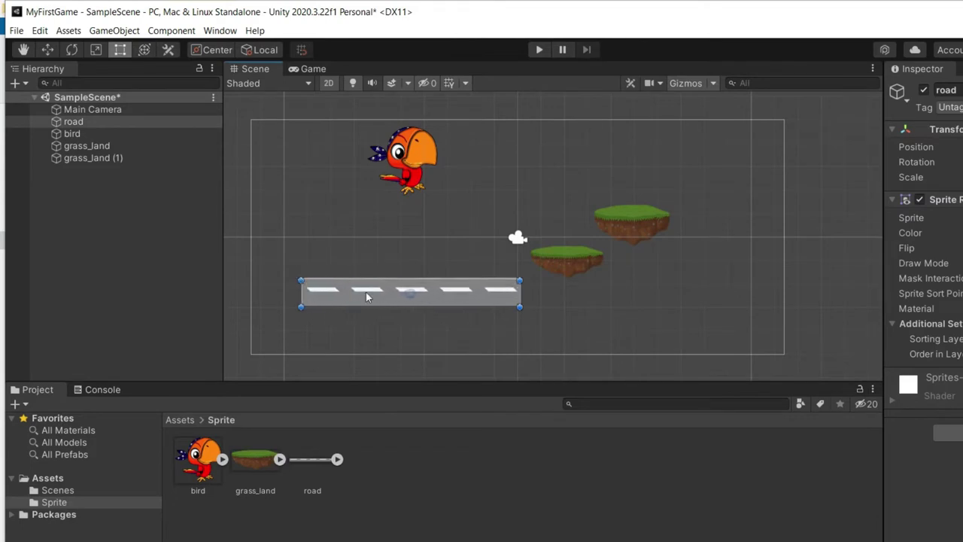
pyautogui.moveTo(365, 292)
pyautogui.mouseDown()
pyautogui.moveTo(333, 297)
pyautogui.moveTo(368, 300)
pyautogui.mouseUp()
pyautogui.click(640, 215)
pyautogui.moveTo(641, 215); pyautogui.dragTo(685, 222)
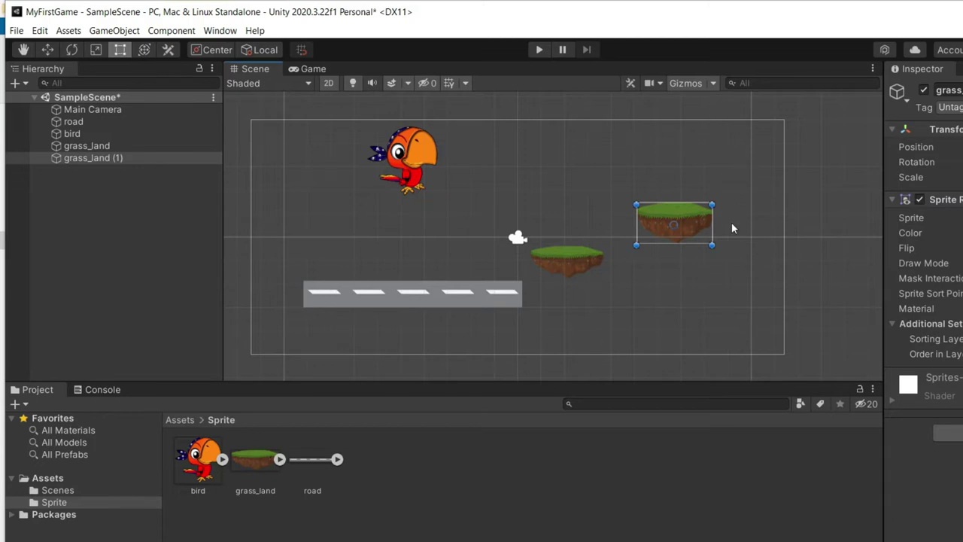
pyautogui.click(404, 170)
pyautogui.moveTo(412, 164); pyautogui.dragTo(324, 169)
# Enlarge both grass platforms, nudge them rightward, and run the scene in play mode
pyautogui.click(677, 222)
pyautogui.click(599, 278)
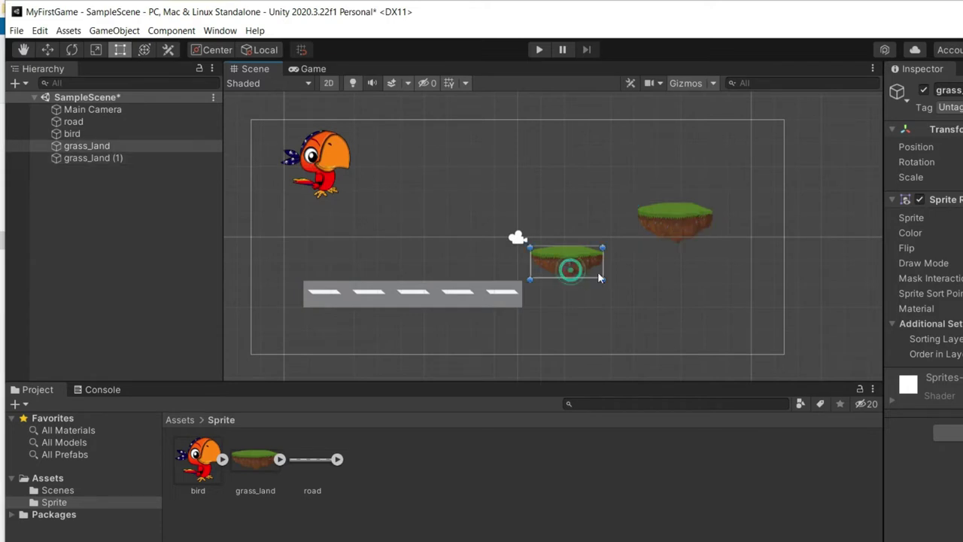
pyautogui.moveTo(603, 247); pyautogui.dragTo(625, 228)
pyautogui.click(707, 211)
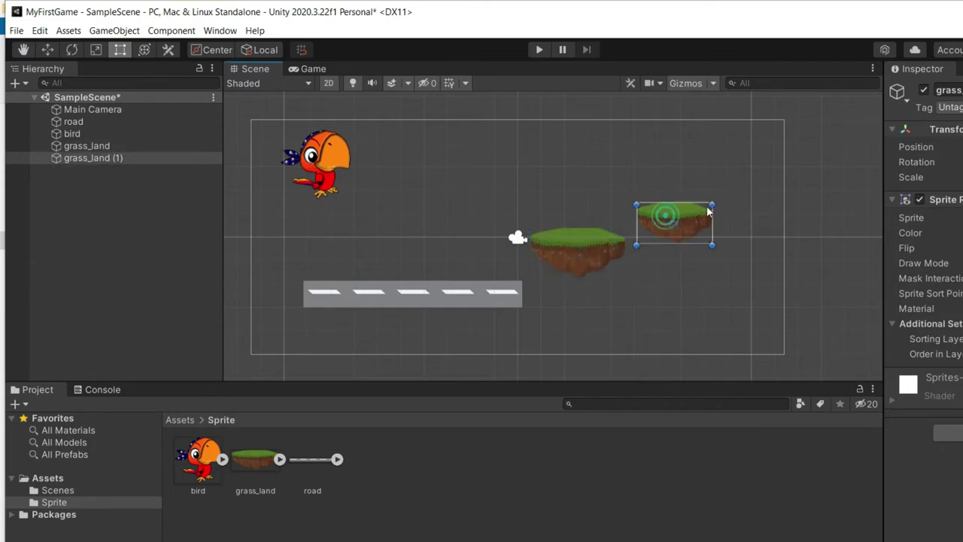
pyautogui.moveTo(707, 212); pyautogui.dragTo(728, 215)
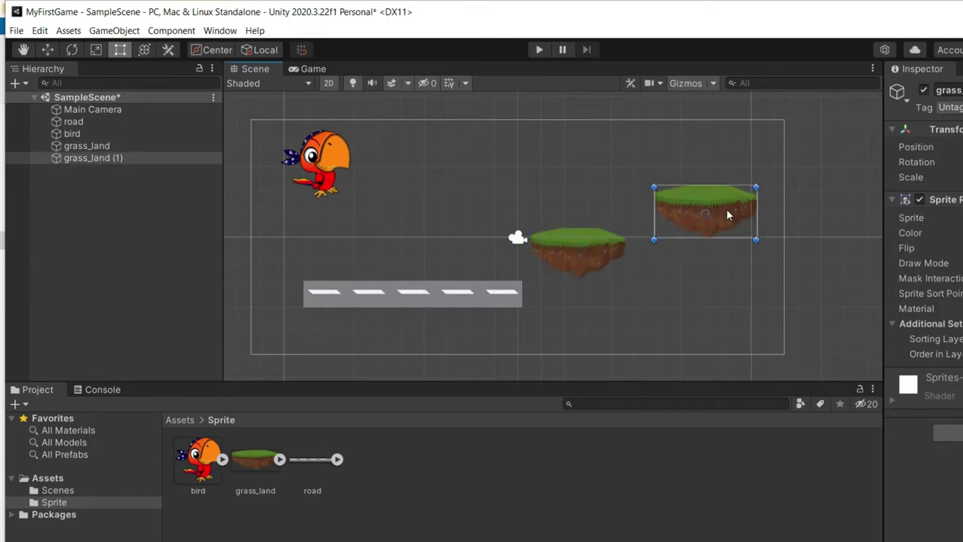
pyautogui.click(578, 264)
pyautogui.moveTo(578, 263); pyautogui.dragTo(596, 263)
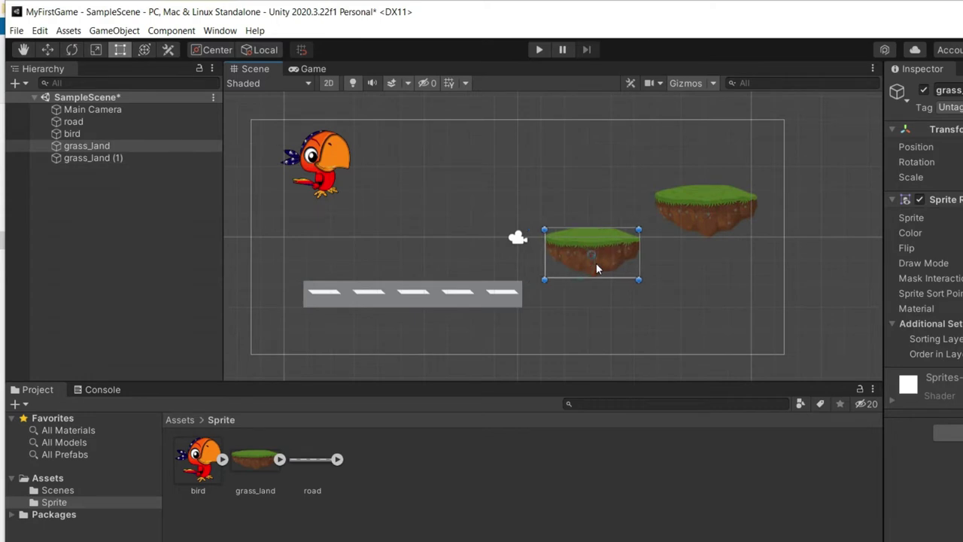
pyautogui.click(655, 280)
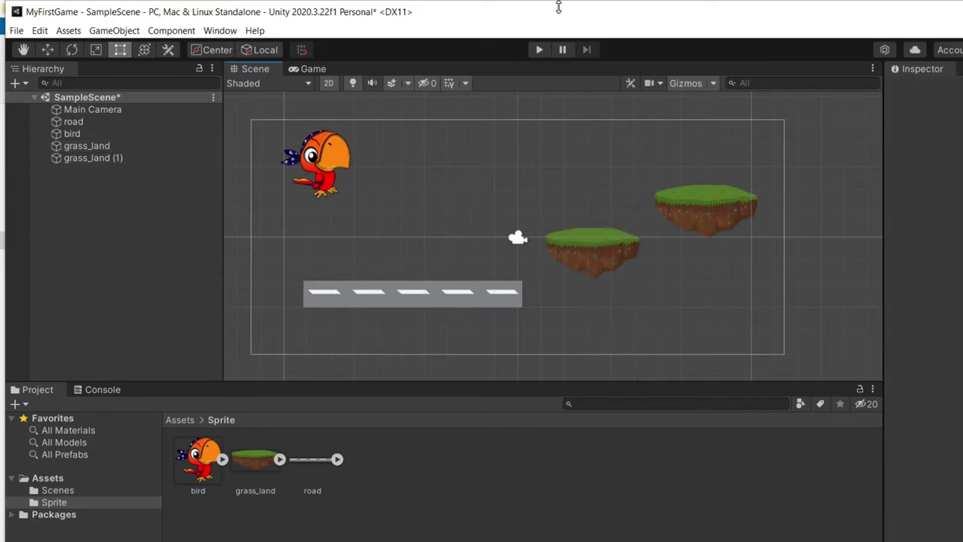
pyautogui.click(539, 49)
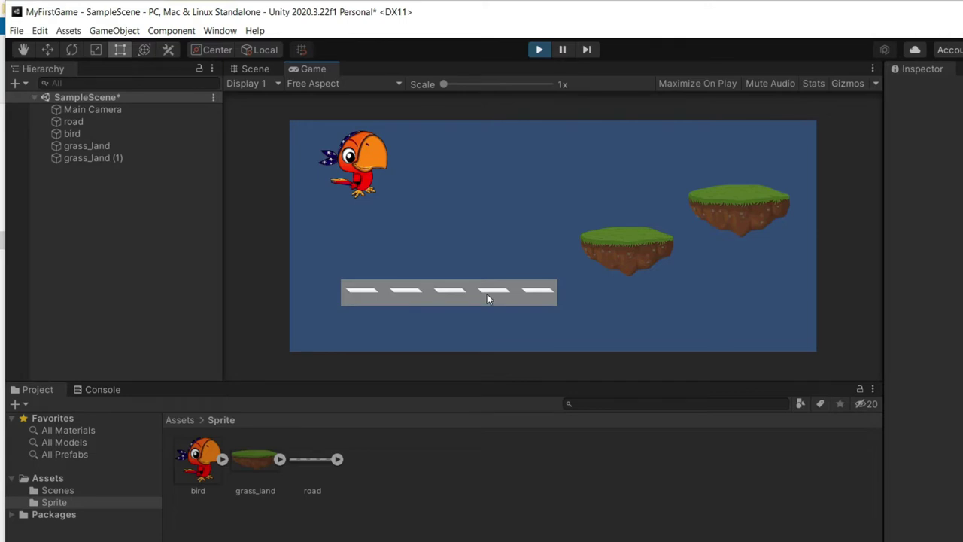
# Stop play mode to return to scene editing with bird, road and both platforms
pyautogui.click(539, 49)
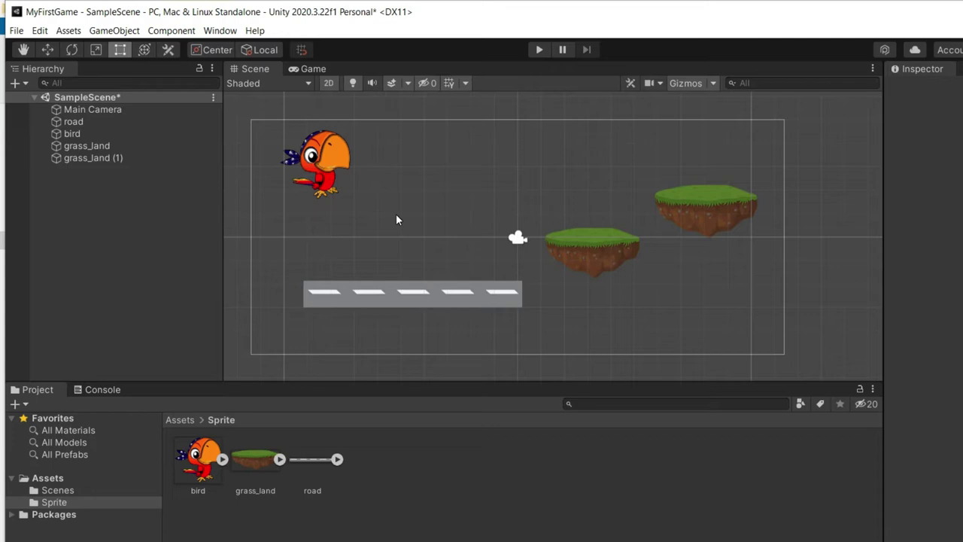
# Add a Rigidbody 2D component to the bird sprite and play the scene to watch it fall
pyautogui.click(328, 171)
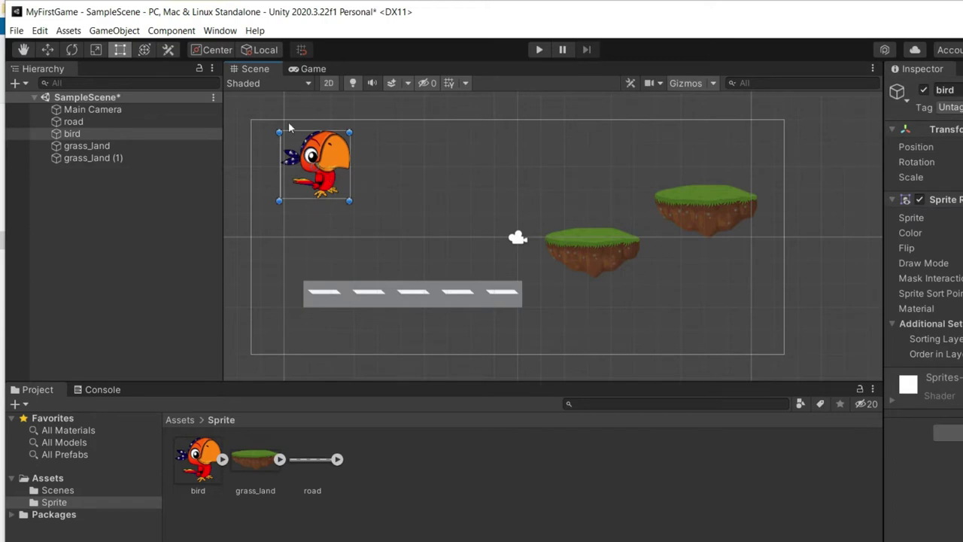
pyautogui.click(172, 30)
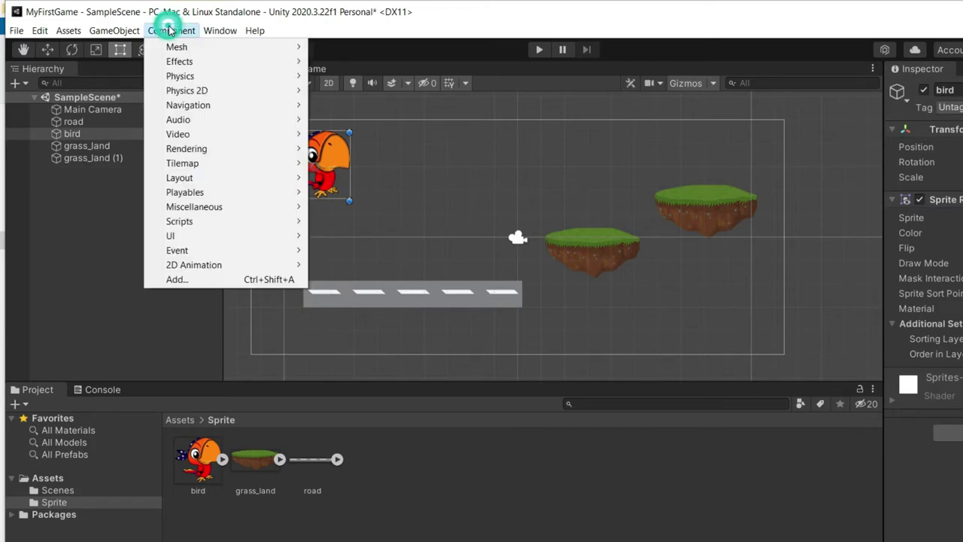
pyautogui.moveTo(200, 94)
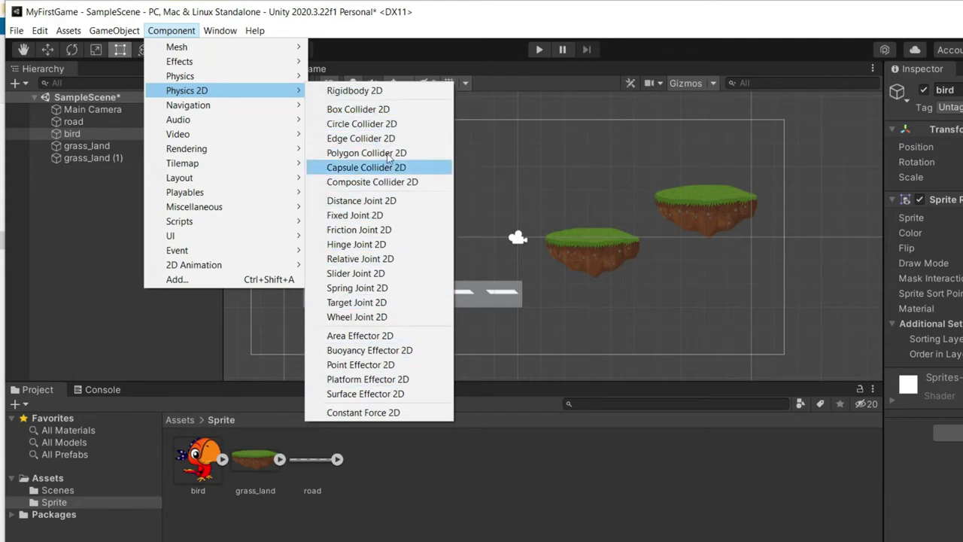
pyautogui.click(379, 93)
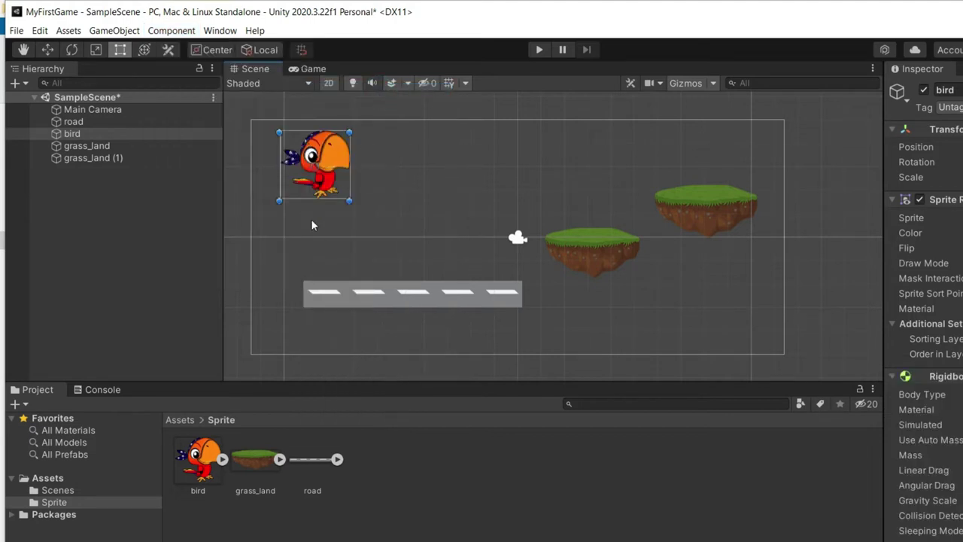
pyautogui.click(539, 49)
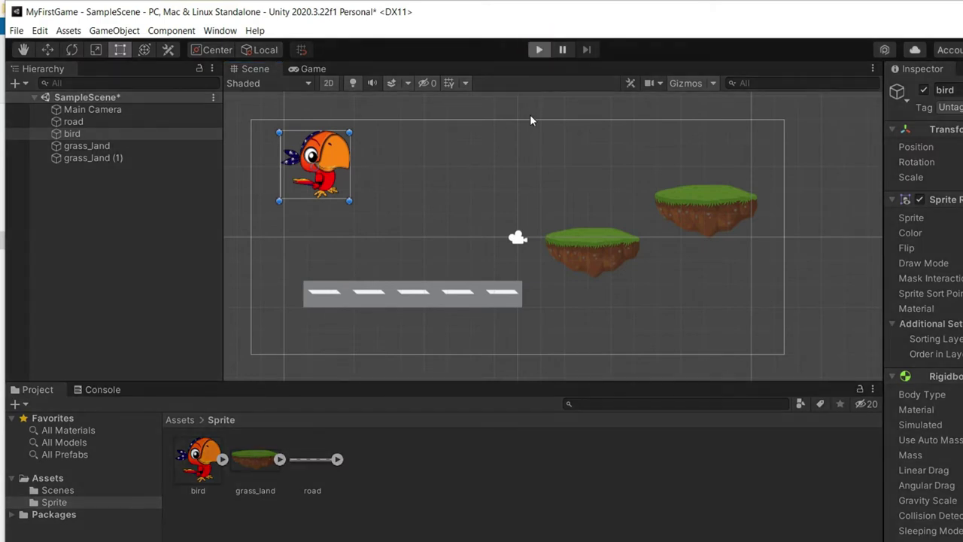